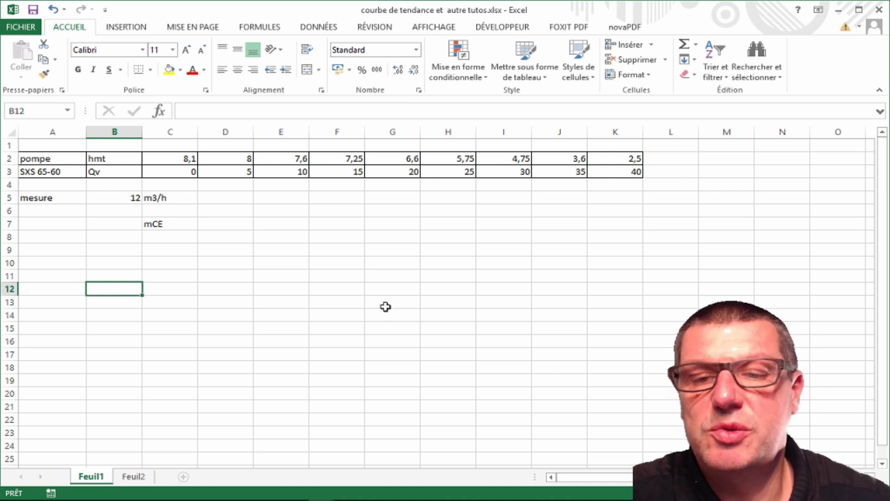
After checking the manufacturer's curve on Feuil2, insert a smooth-line scatter chart below the Feuil1 data
click(138, 478)
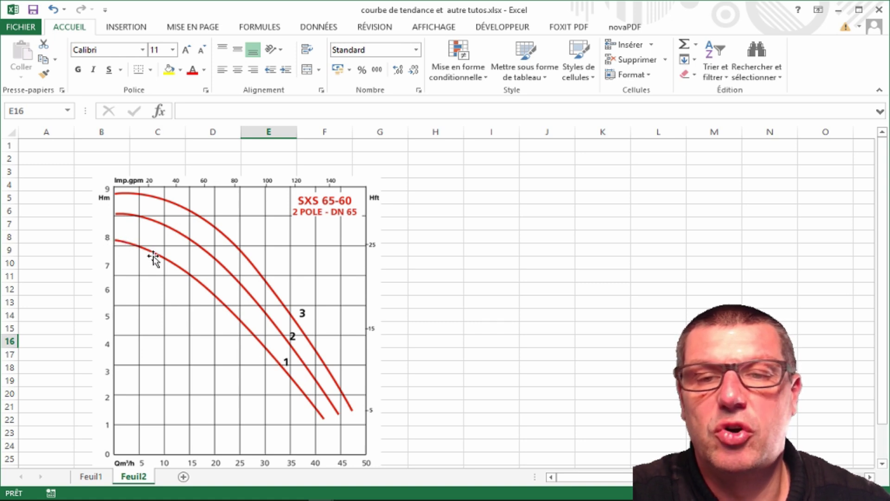
click(92, 476)
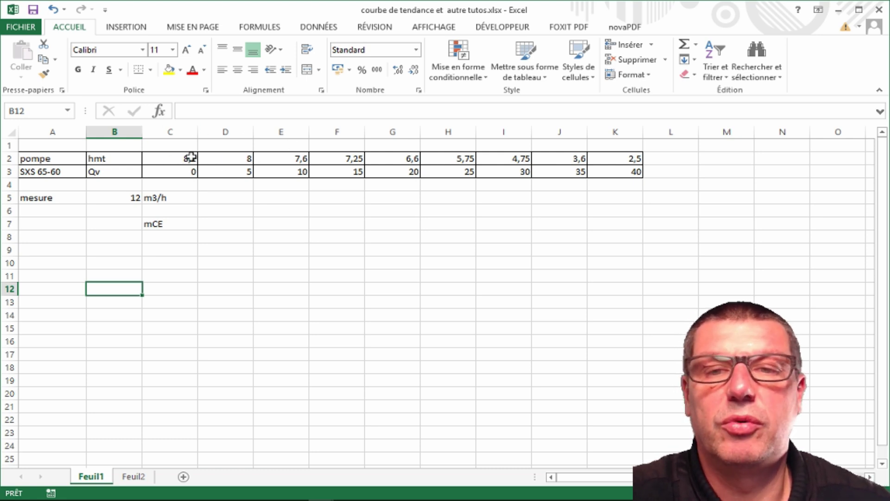
click(124, 29)
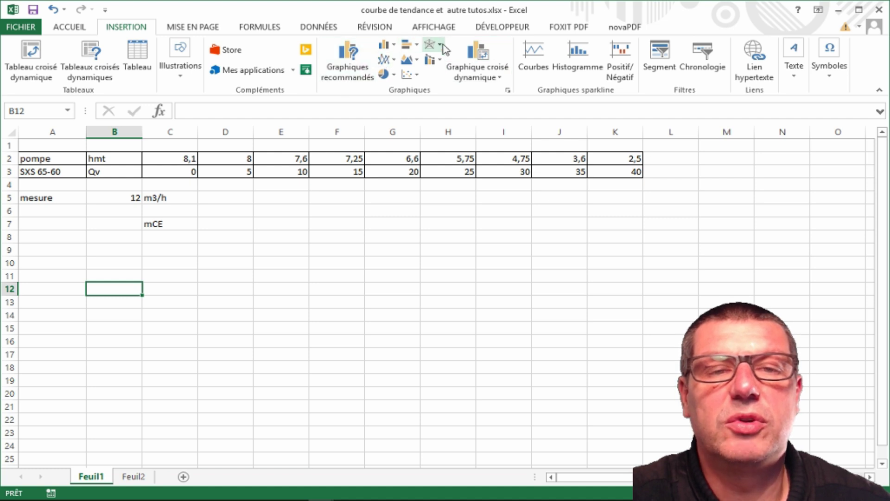
click(417, 77)
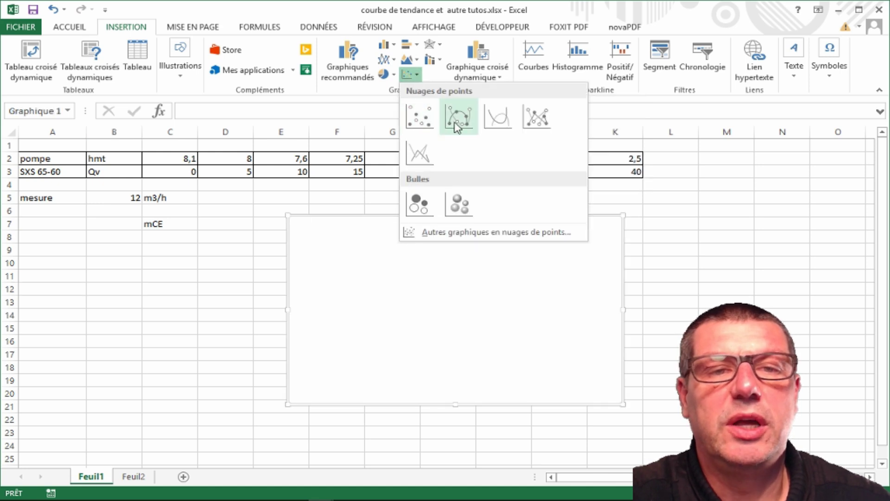
click(497, 125)
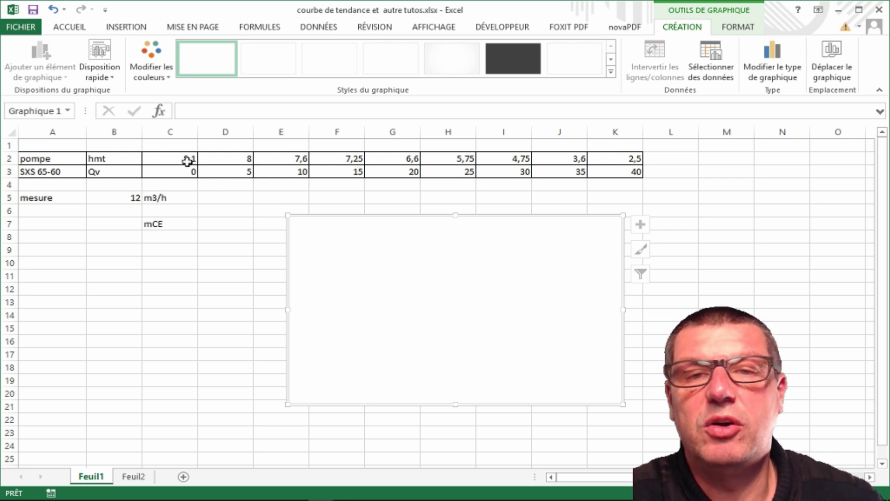
drag(407, 234, 334, 241)
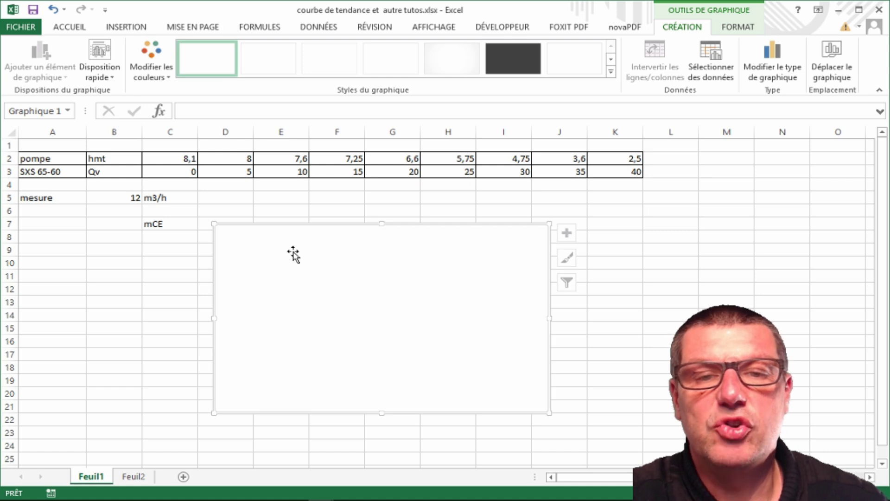
Open the chart's Sélectionner des données dialog and start adding a new series
right_click(331, 263)
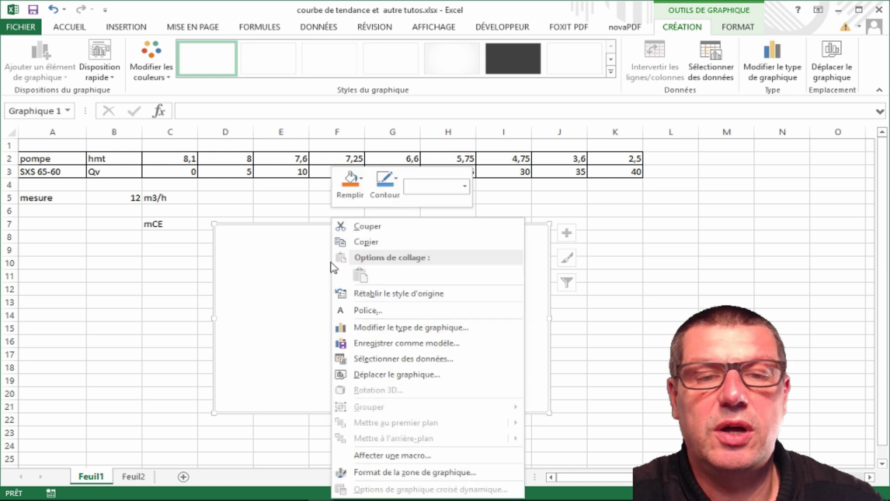
click(407, 359)
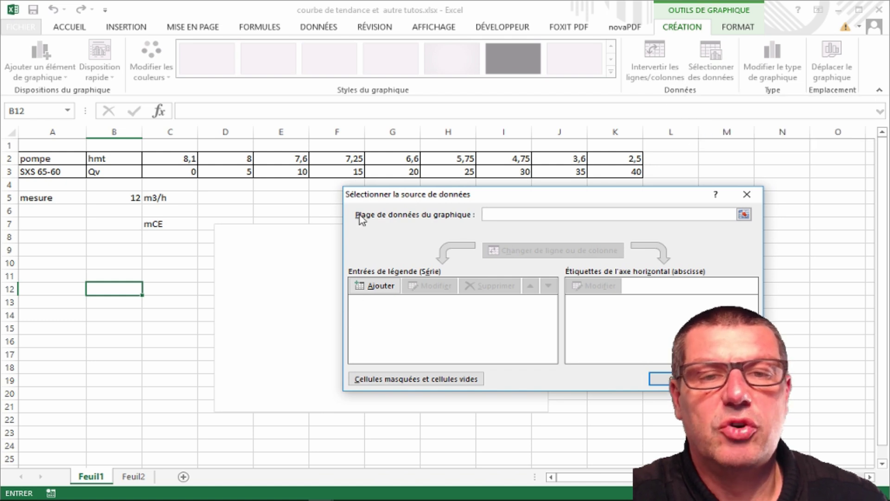
drag(506, 198, 306, 170)
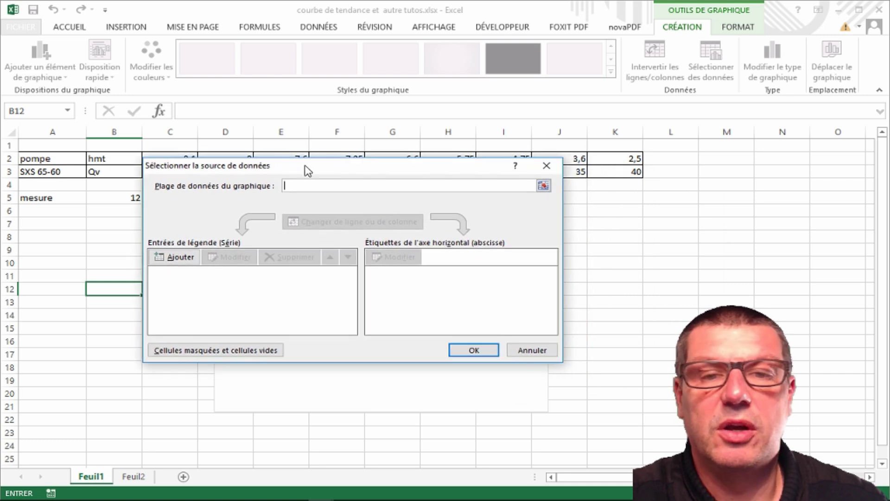
click(177, 258)
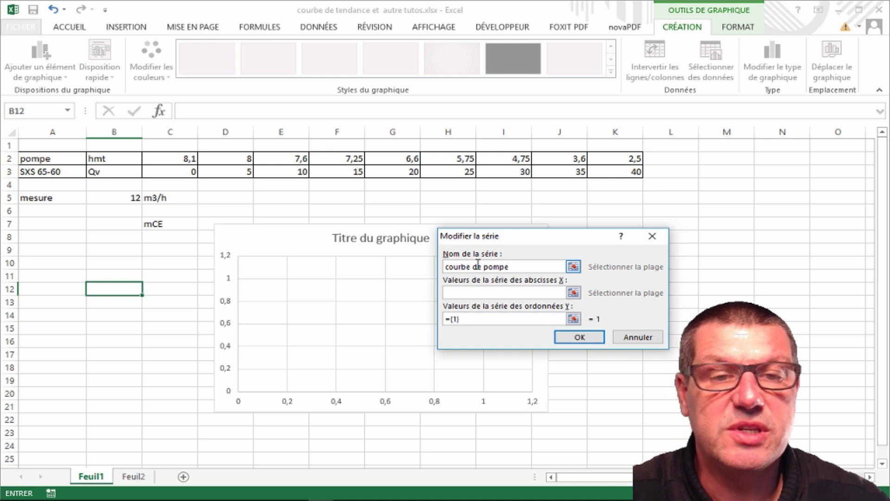
Define the courbe de pompe series with Qv C3:K3 as X and hmt C2:K2 as Y
click(486, 290)
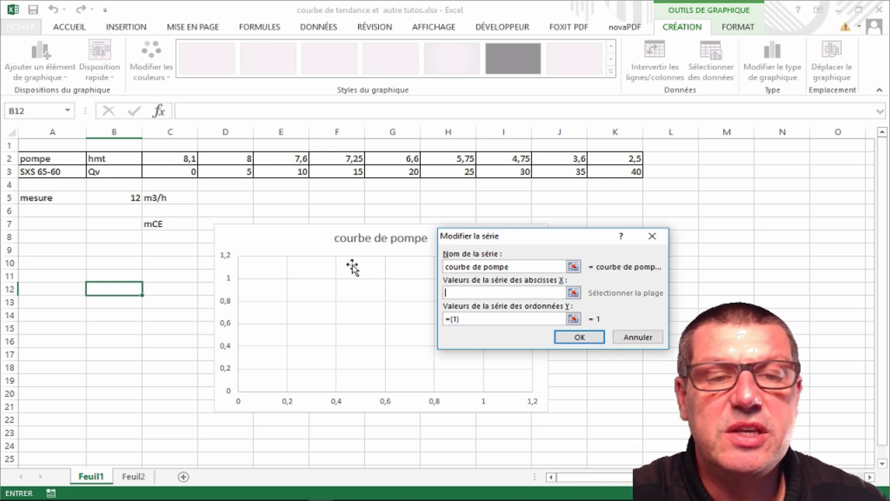
drag(160, 172, 596, 174)
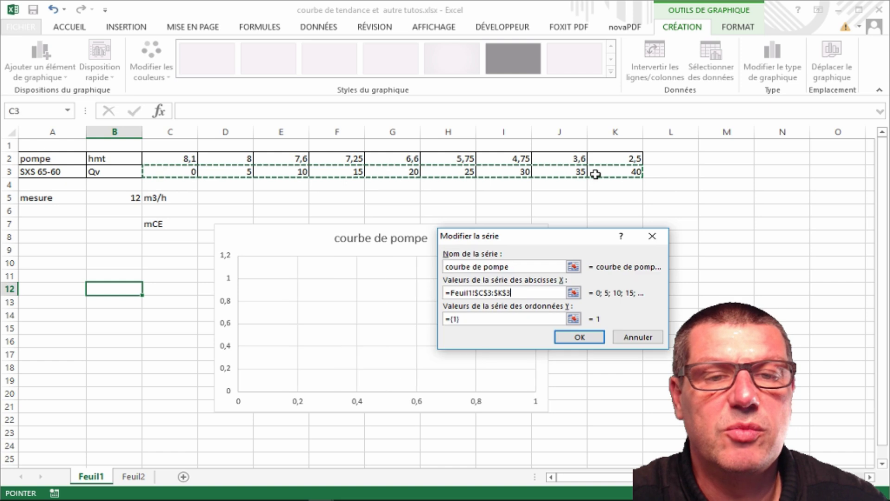
click(474, 319)
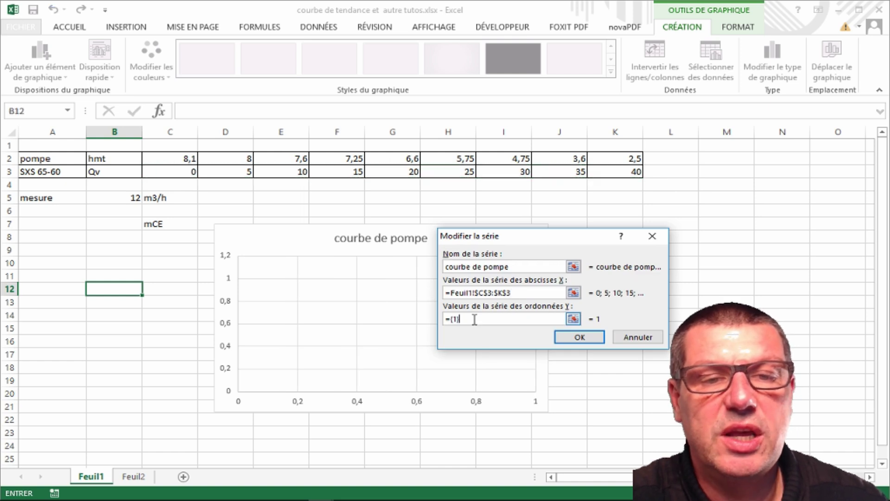
drag(463, 319, 444, 321)
key(BackSpace)
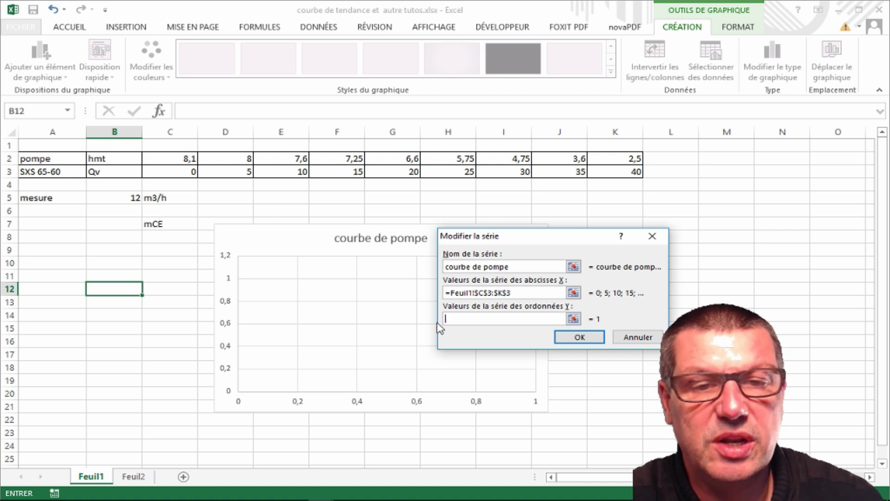
drag(166, 159, 605, 159)
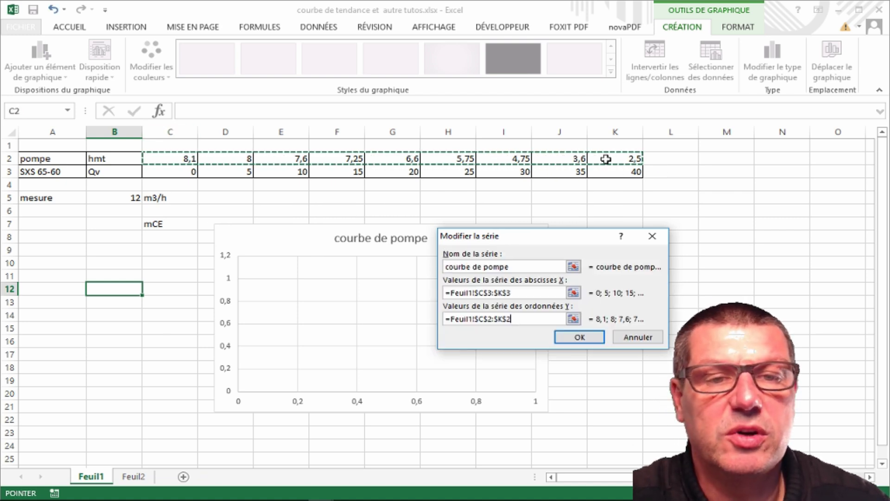
click(579, 337)
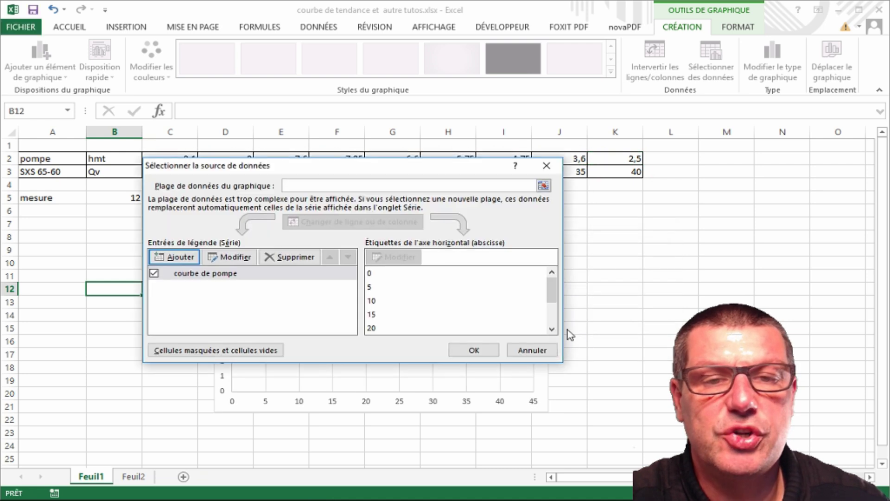
click(473, 349)
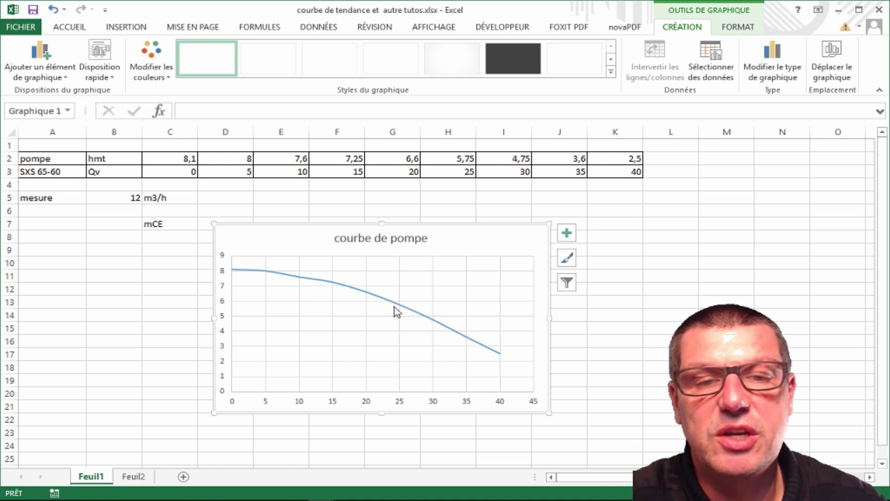
Give the courbe de pompe series a Polynomiale trendline of order 2
mouse_move(282, 277)
mouse_move(359, 291)
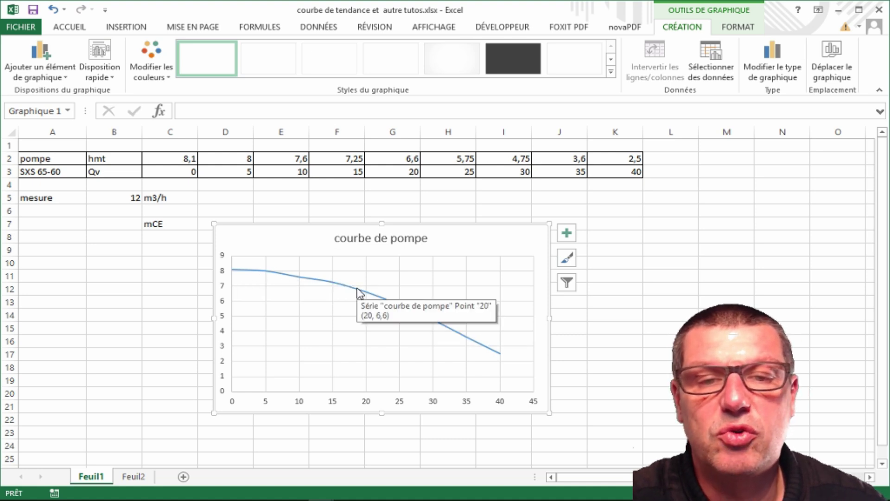
click(359, 295)
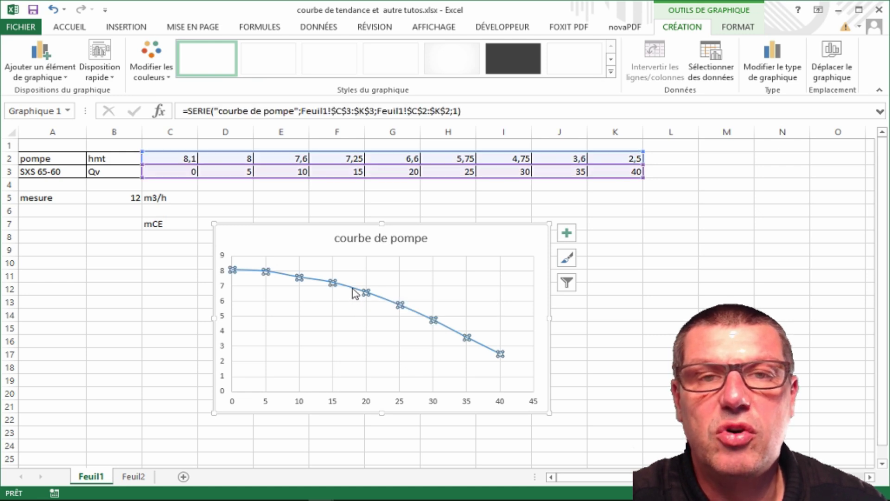
right_click(351, 287)
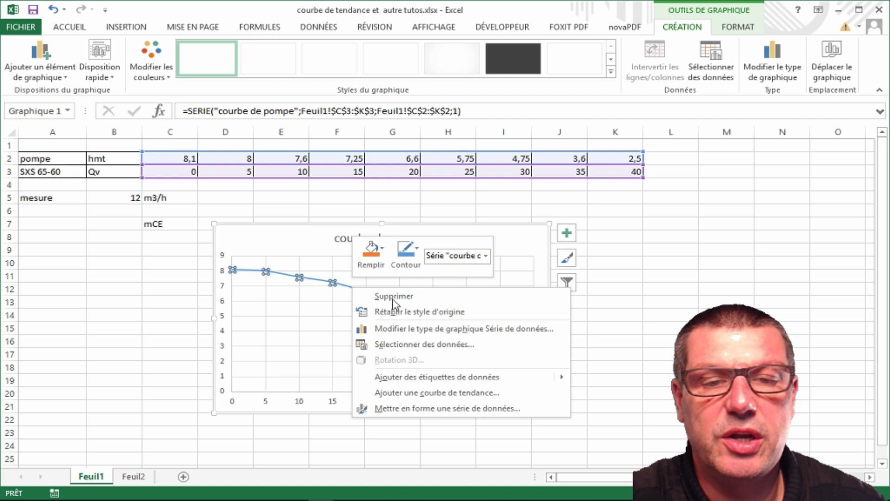
click(436, 393)
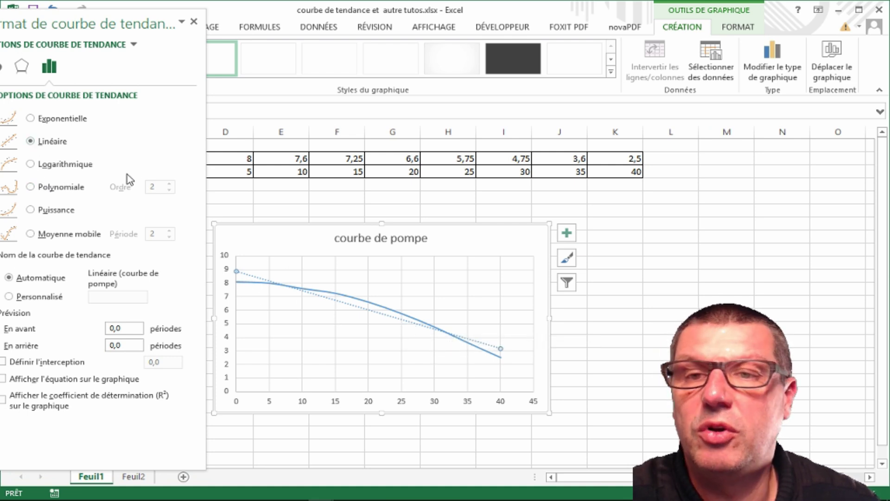
click(31, 187)
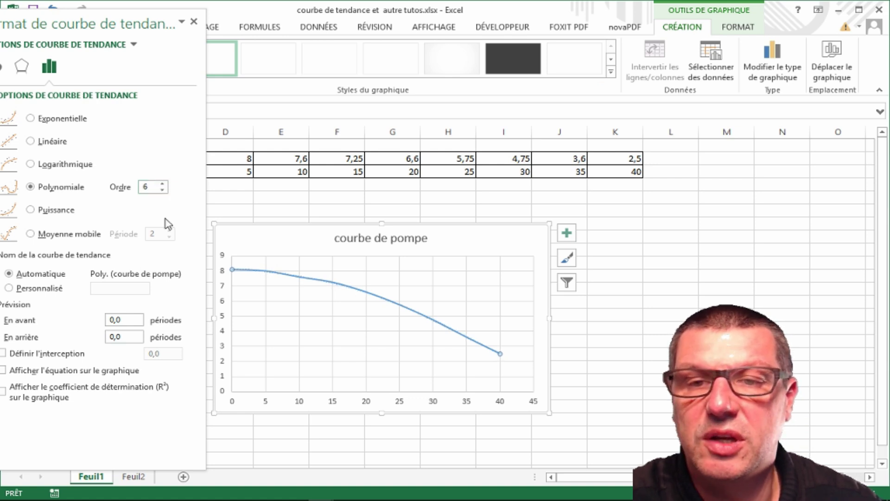
double_click(162, 190)
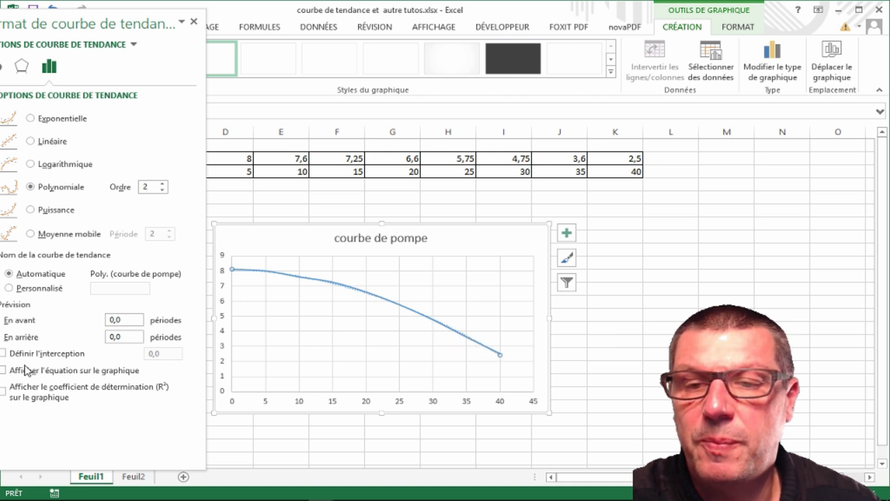
drag(72, 24, 89, 23)
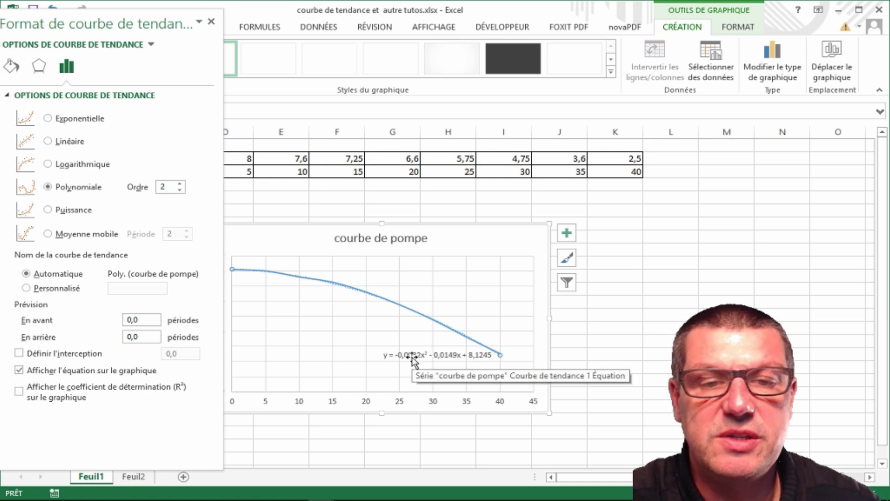
Edit the equation label to HMT = -0,0032Qv² - 0,0149Qv + 8,1245 and move it near the plot top
click(410, 358)
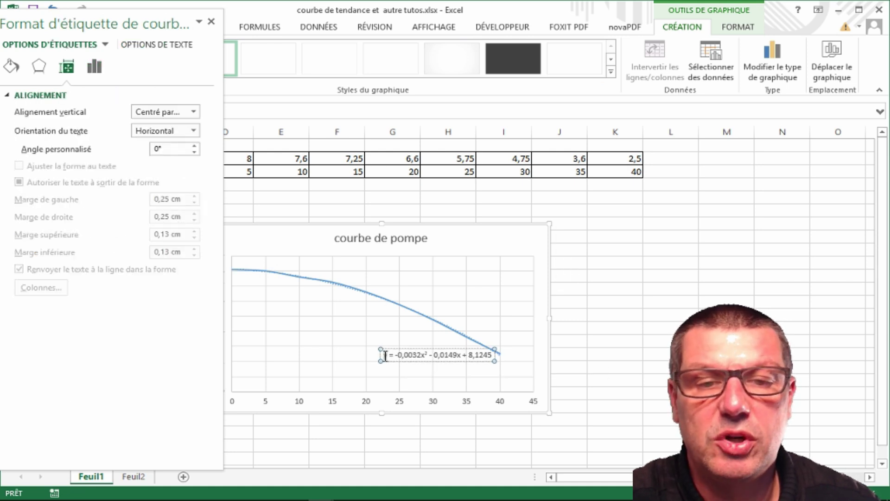
click(384, 354)
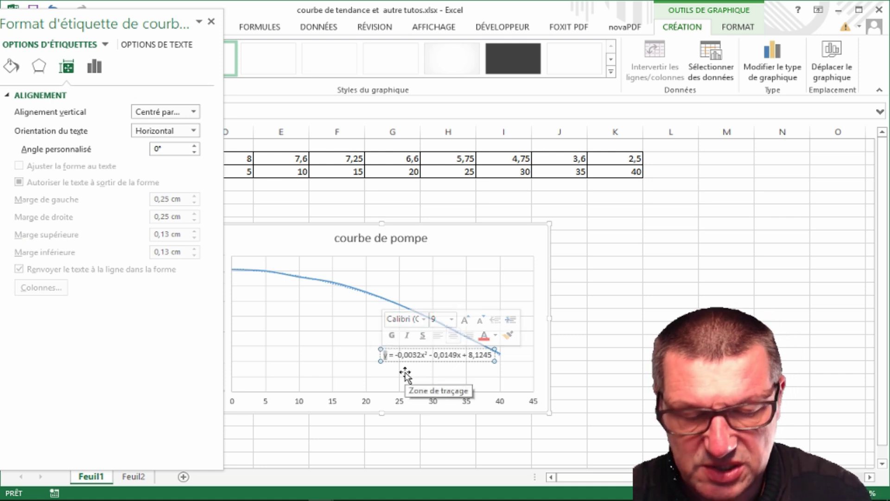
text(HMT)
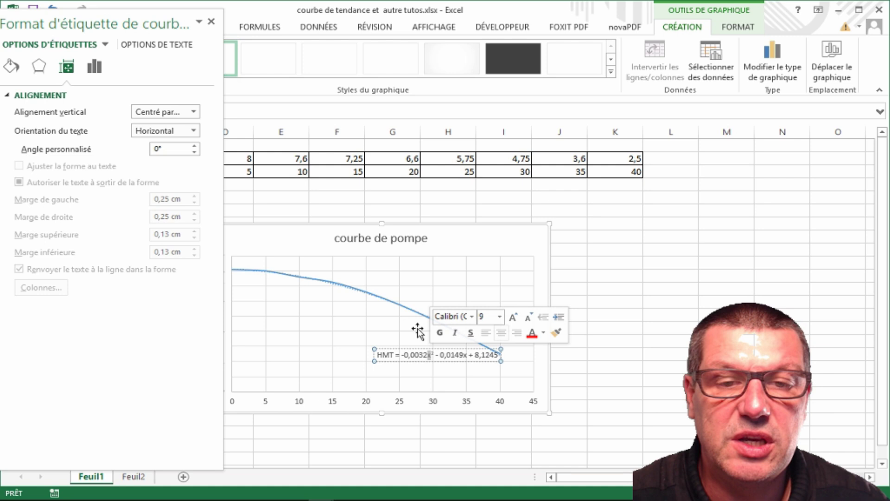
text(v)
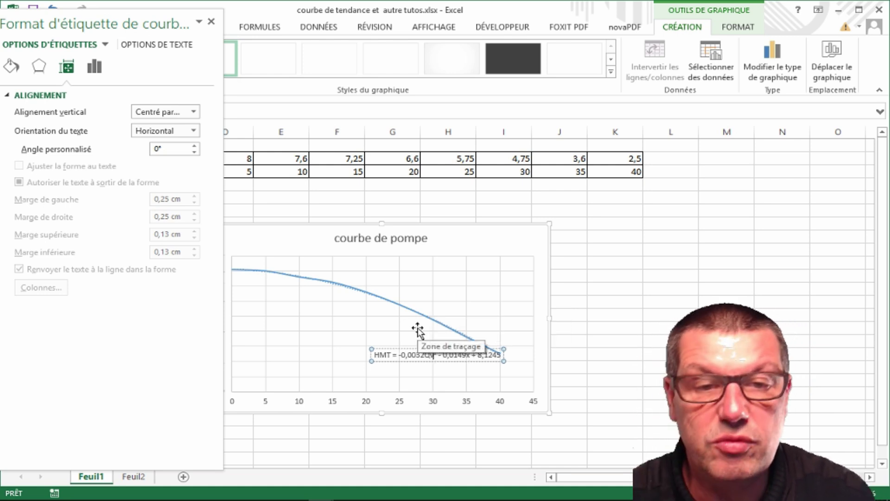
click(471, 353)
text(Qv)
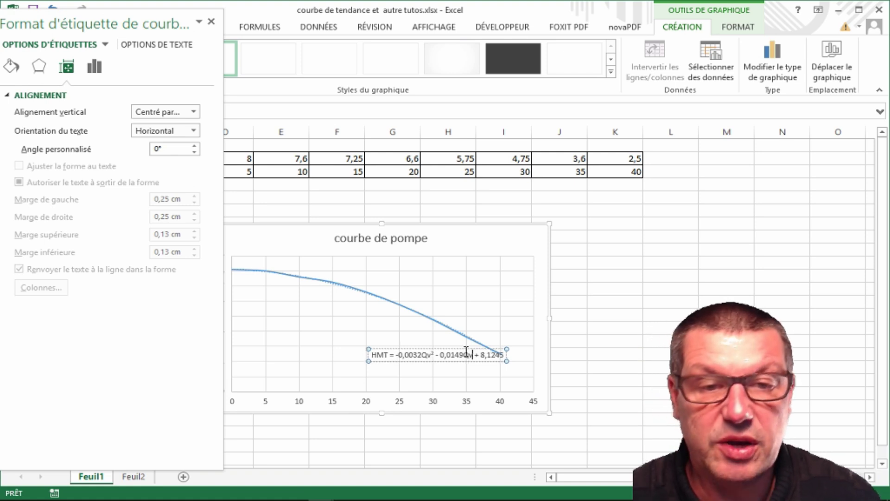
click(465, 374)
drag(401, 350, 337, 263)
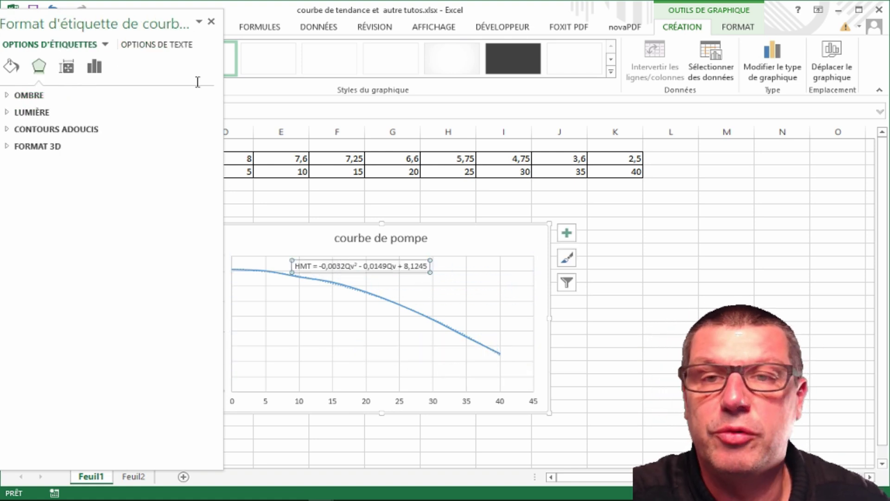
click(211, 21)
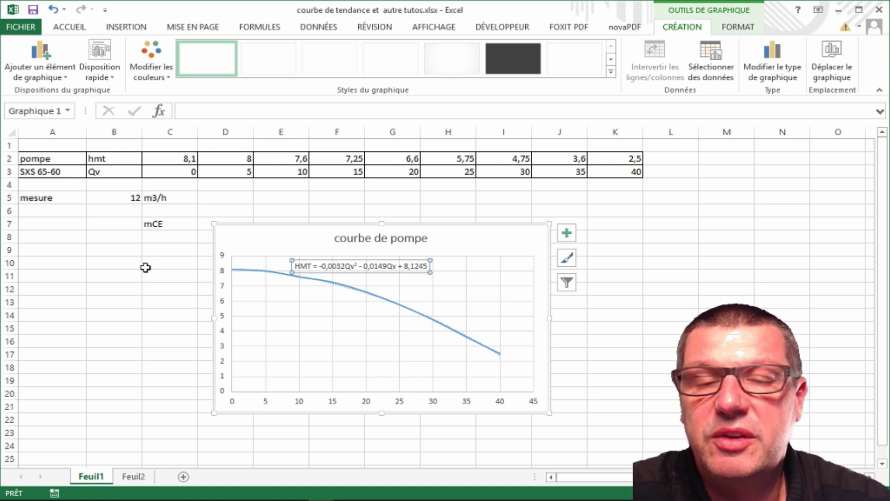
click(125, 199)
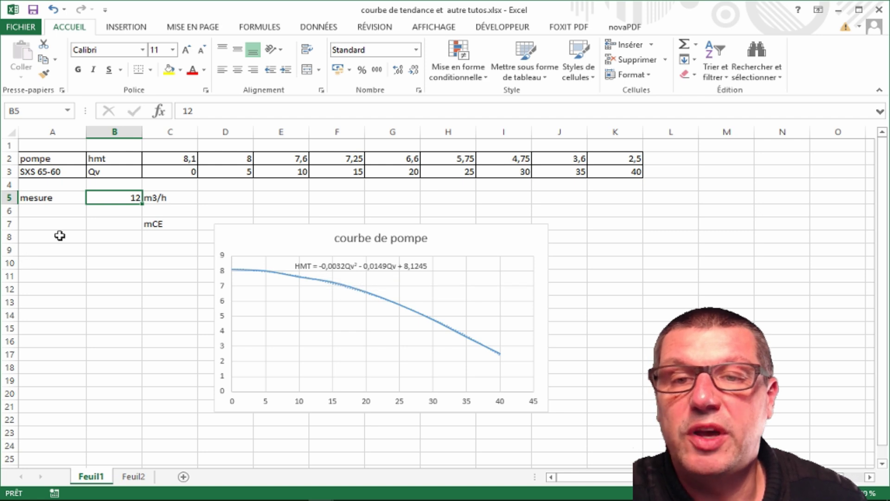
Enter =-0,0031*B5^2-0,0149*B5+8,1245 in B7, giving a head of 7,4993 mCE
click(102, 223)
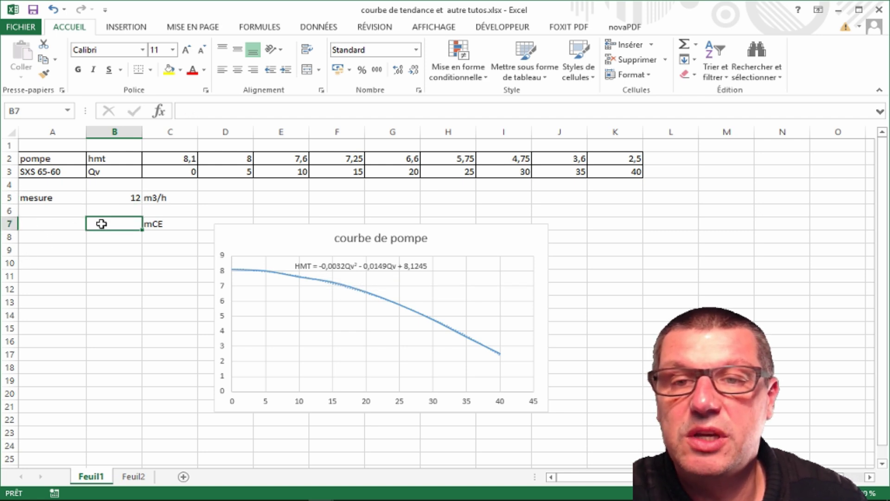
text(=)
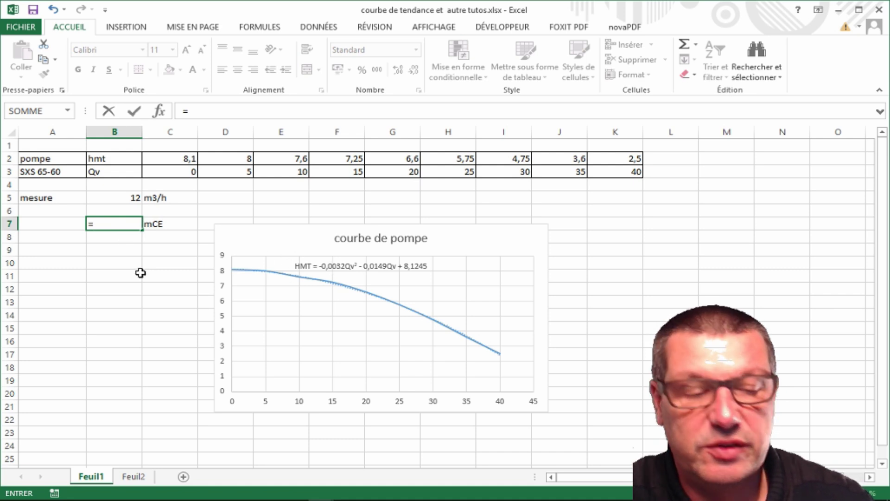
text(-0,0031*)
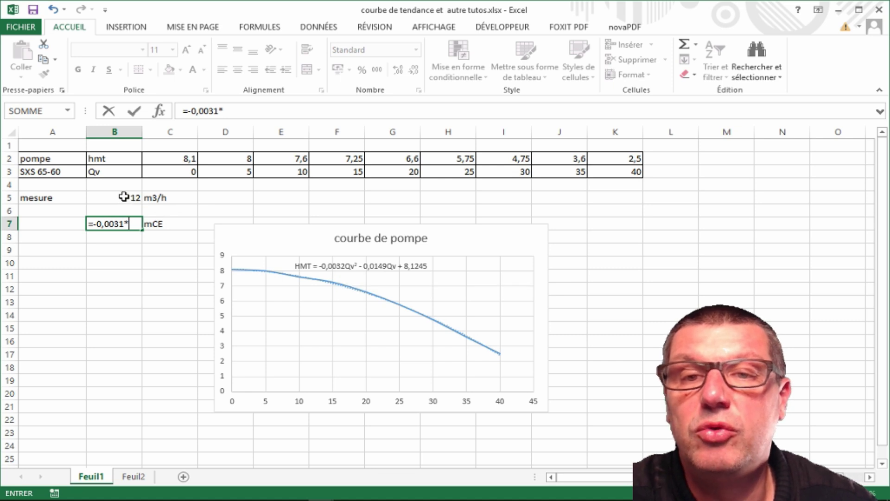
click(123, 197)
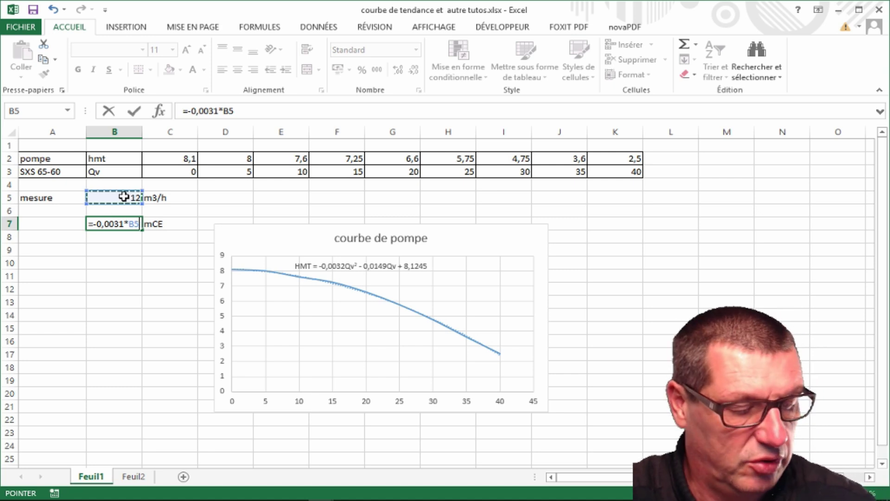
text(^2)
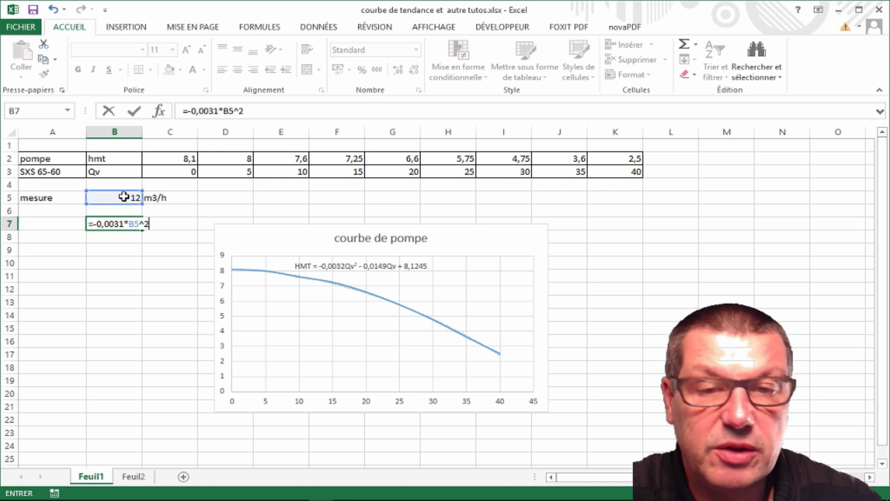
text(-0,014)
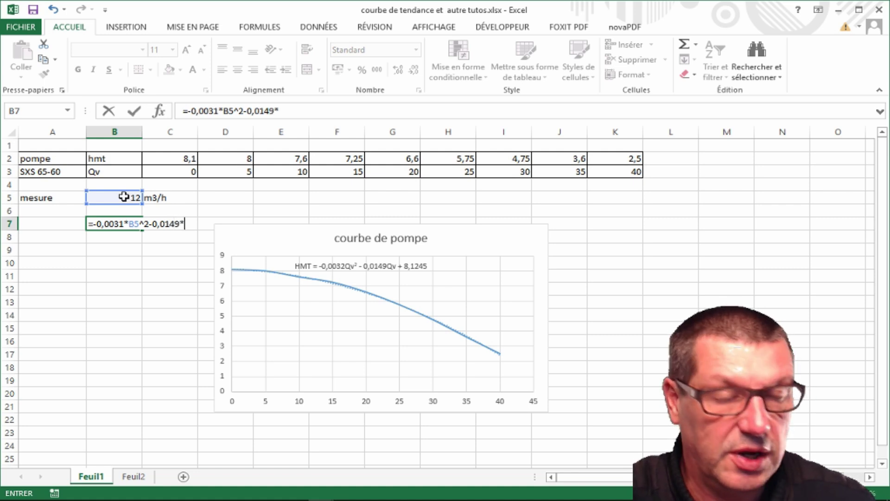
text(9*)
click(118, 197)
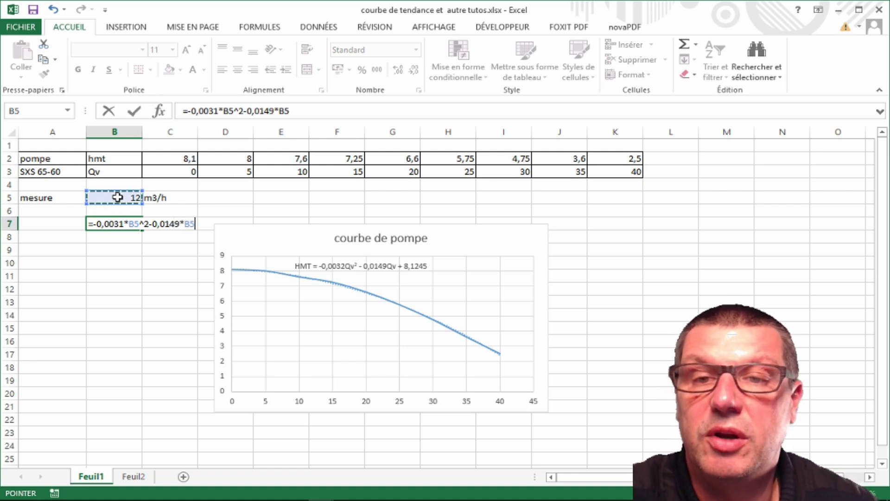
text(+8)
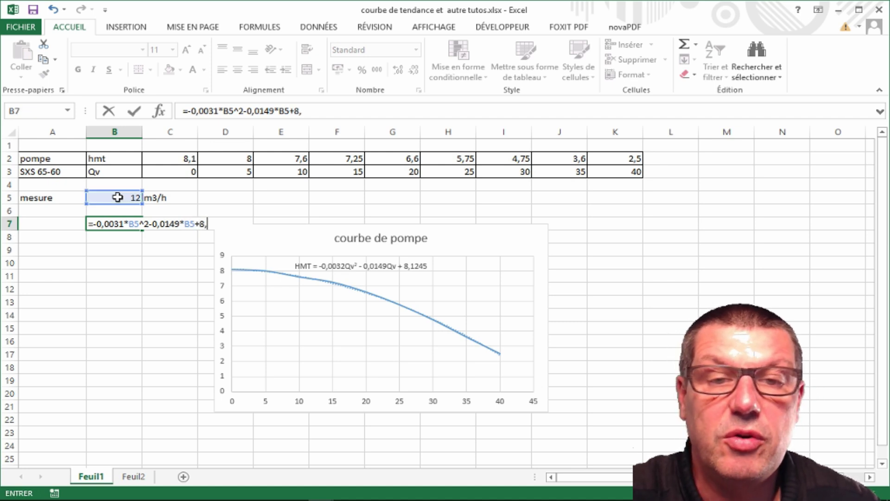
text(,1245)
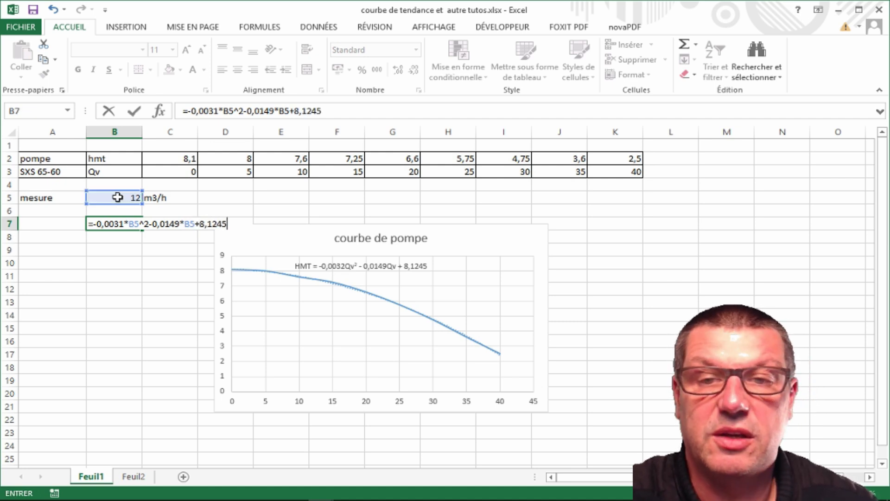
key(Return)
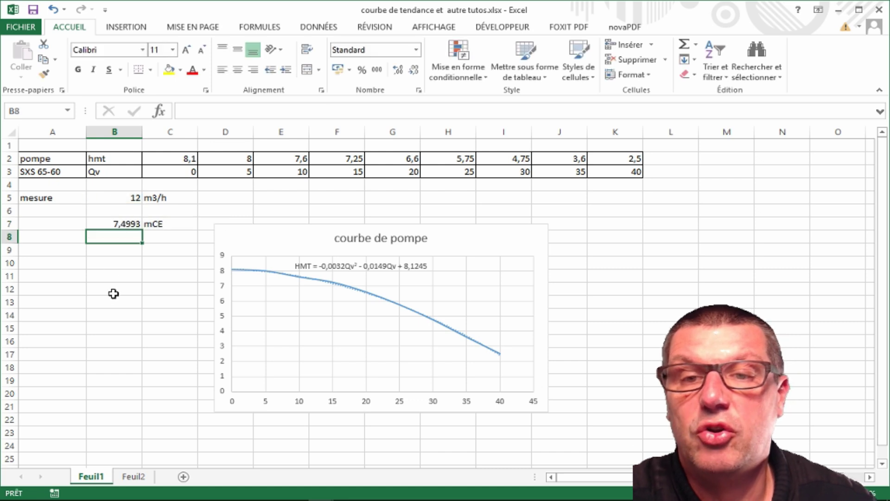
click(116, 288)
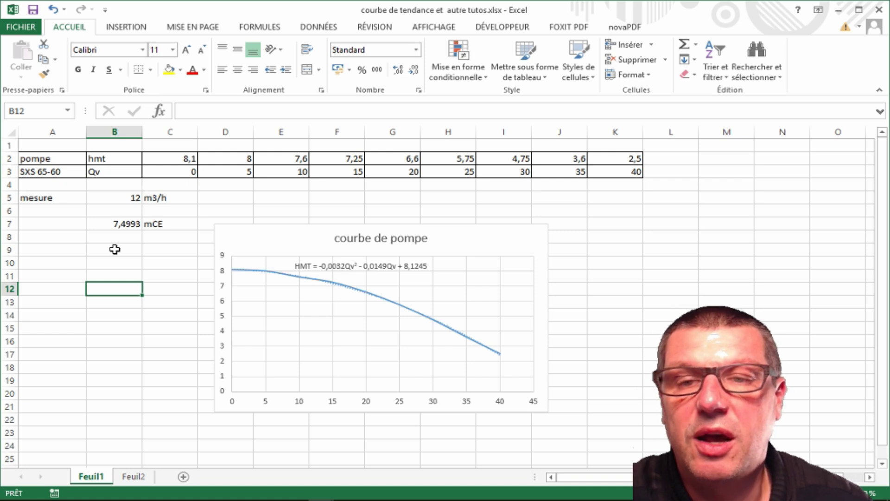
click(41, 249)
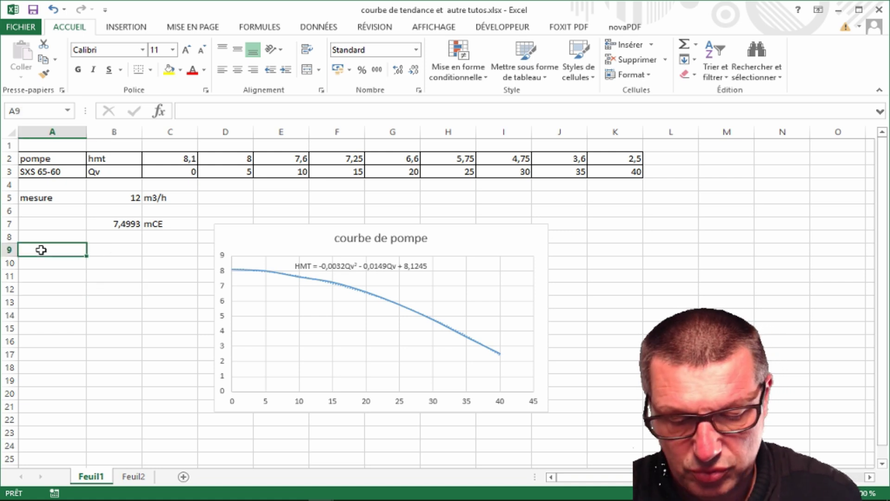
Write the relation HMT=kxQv^2 into cell A9
text(HMT=k)
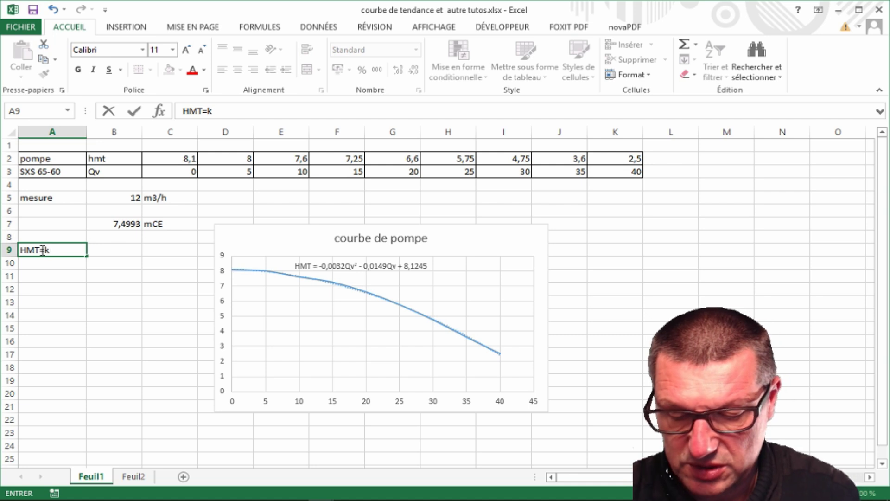
text(xQv)
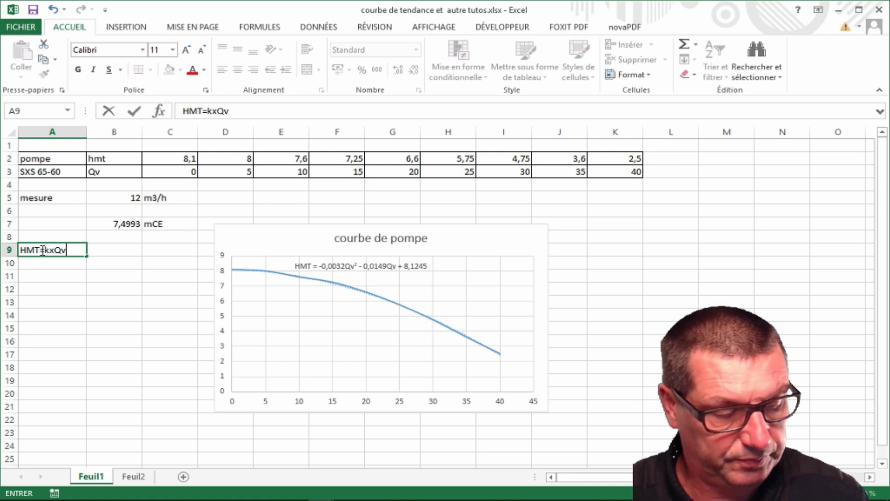
text(^2)
click(56, 284)
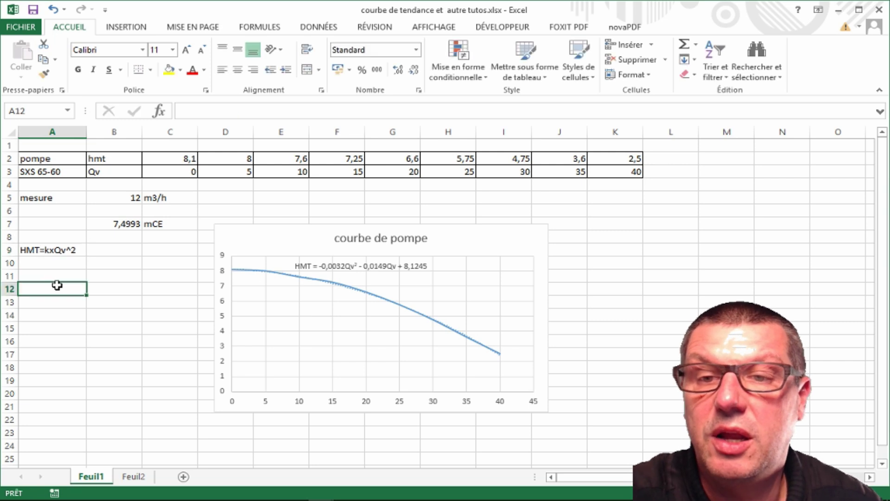
click(51, 251)
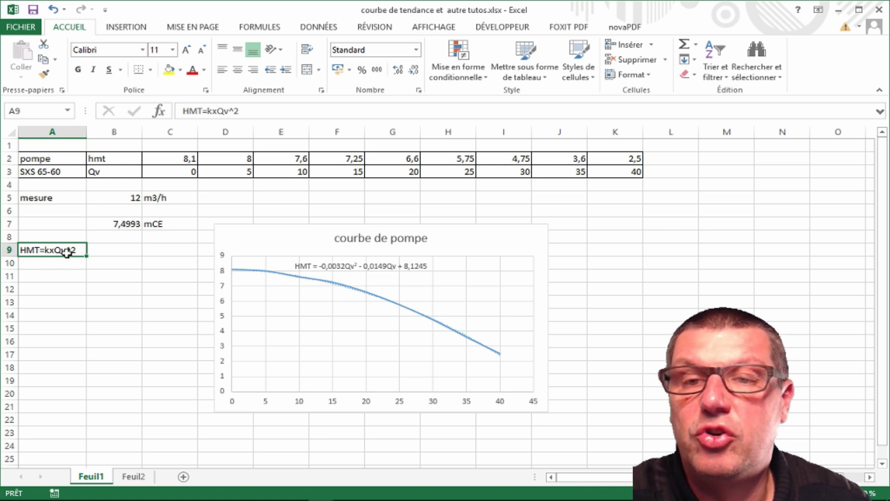
click(37, 266)
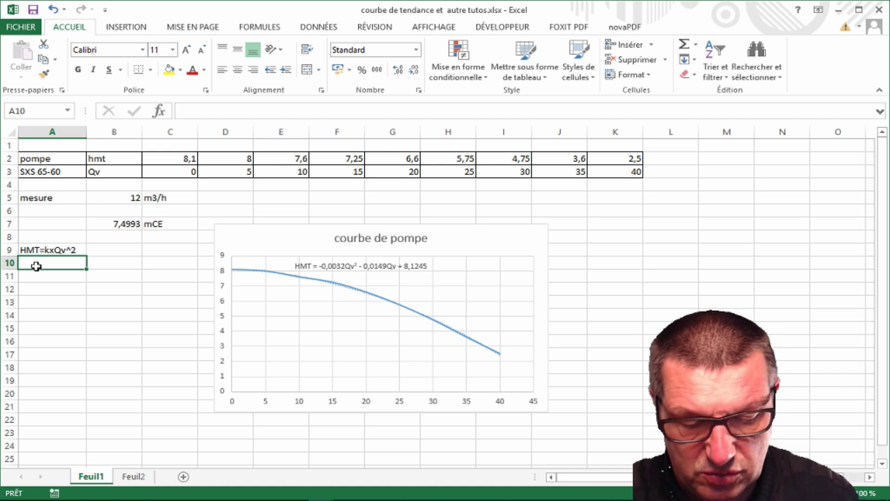
Label A10 as k= and enter =B7/B5^2 in B10 to derive k
text(k=)
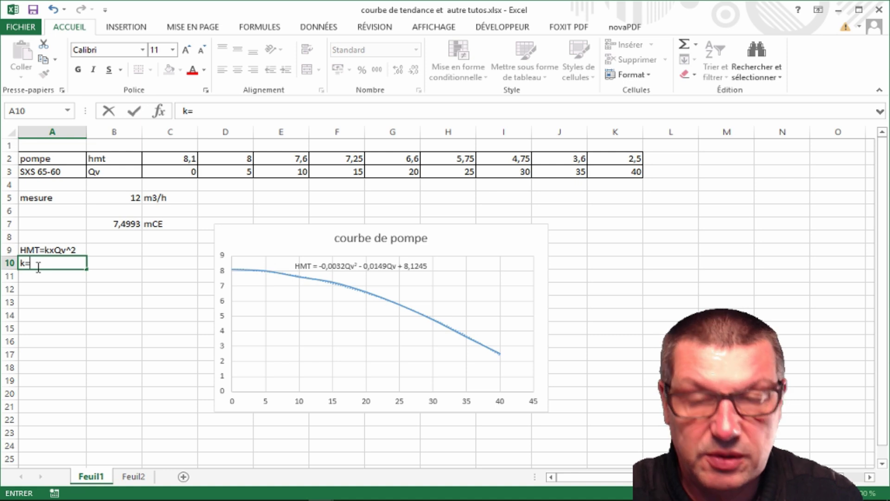
click(97, 260)
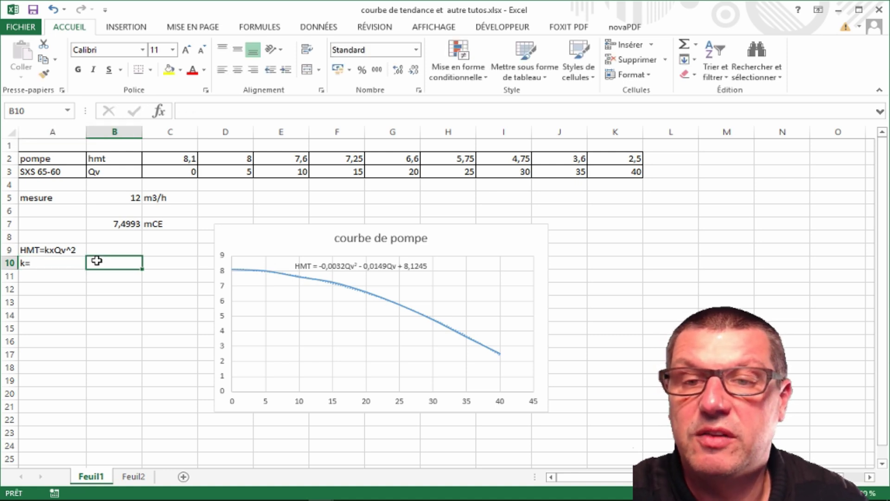
text(=)
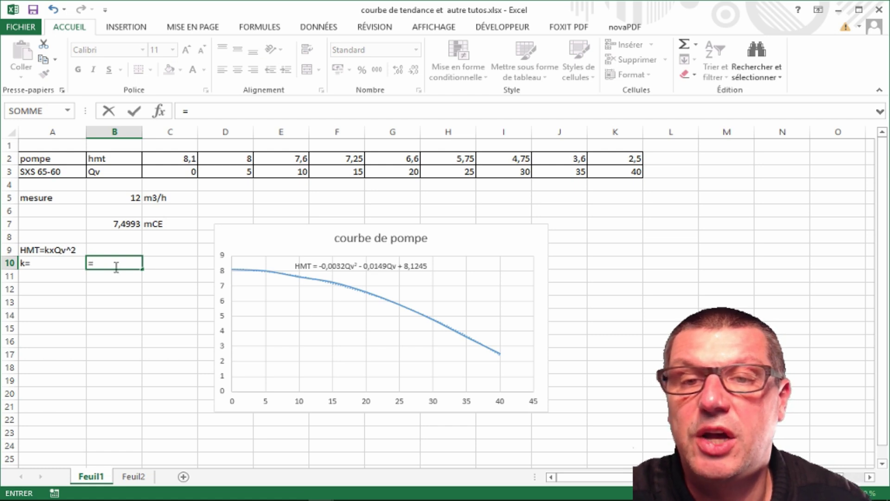
click(126, 226)
text(/)
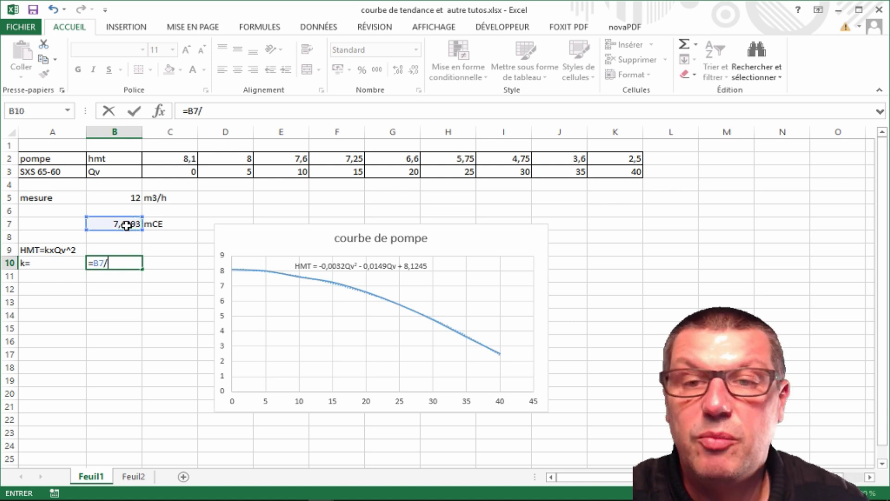
click(121, 198)
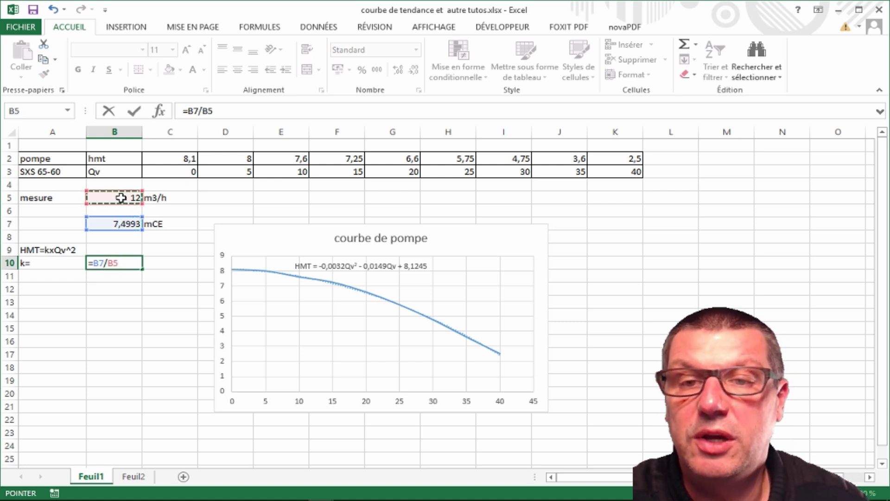
text(^2)
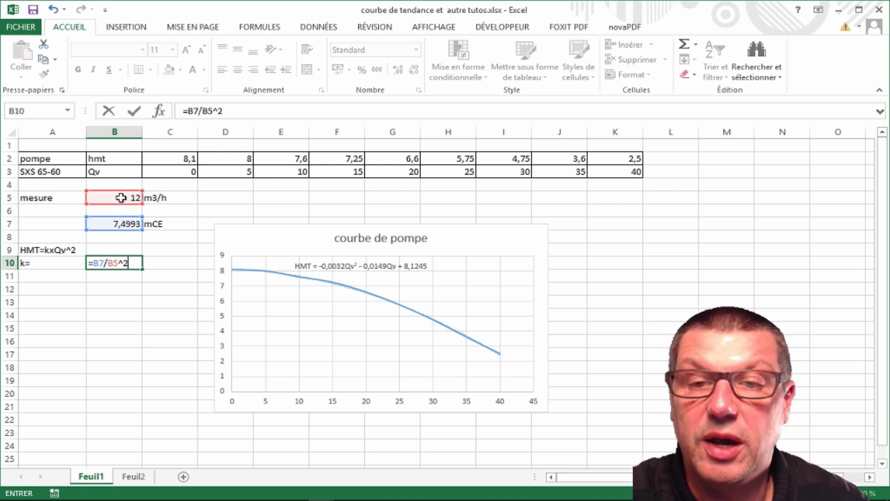
key(Return)
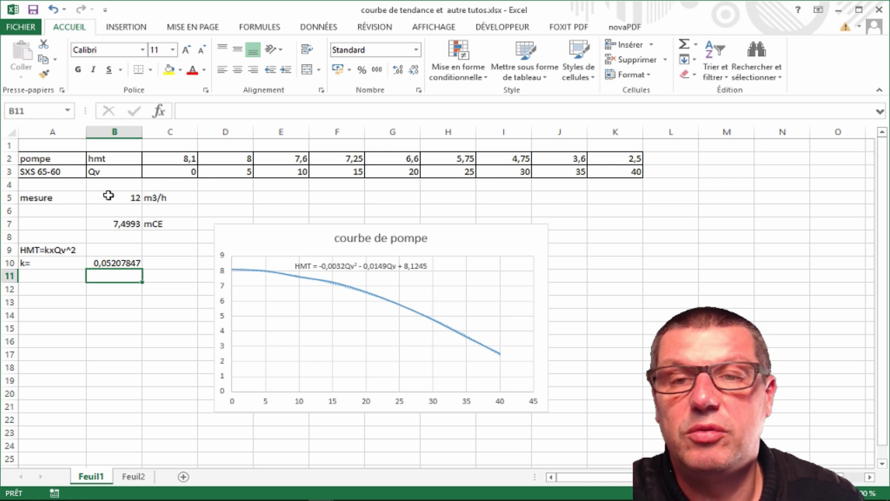
Type réseau into A4 and pdc into B4
click(35, 184)
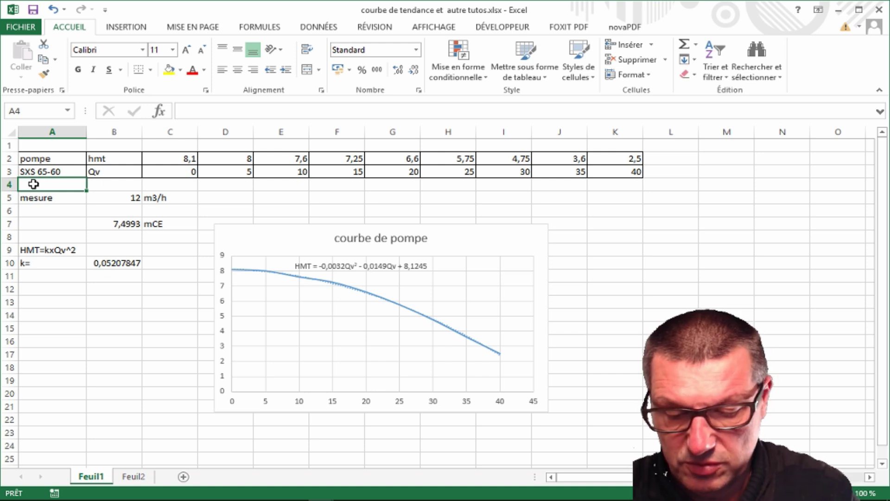
text(réseau)
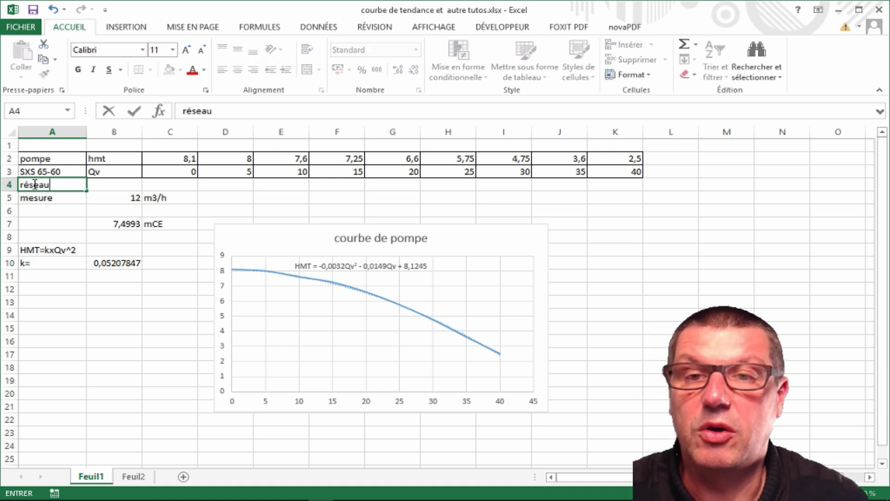
click(121, 184)
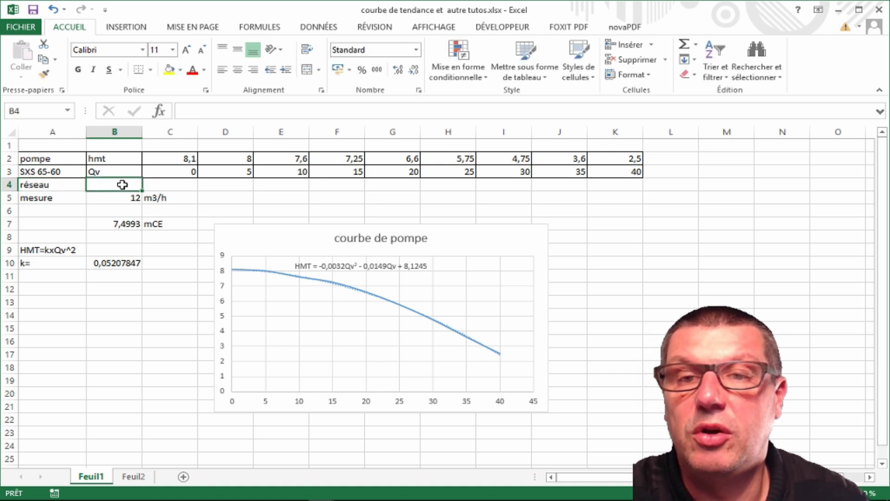
text(p)
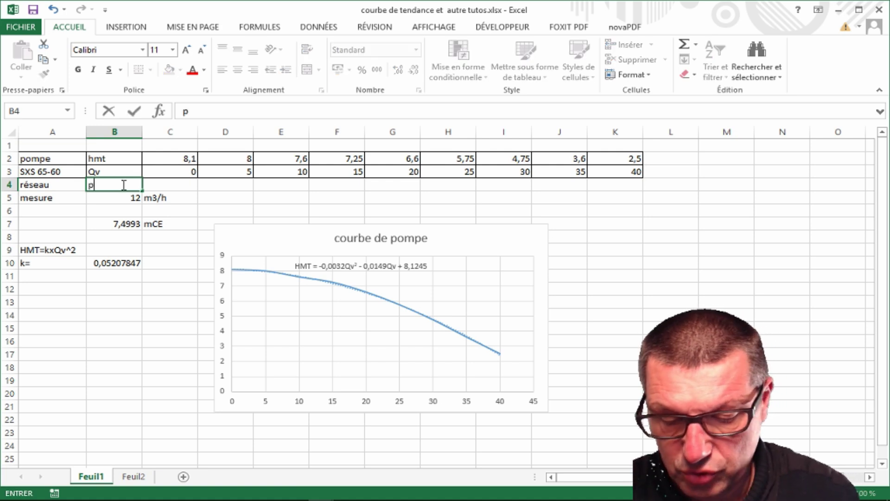
text(dc)
click(171, 185)
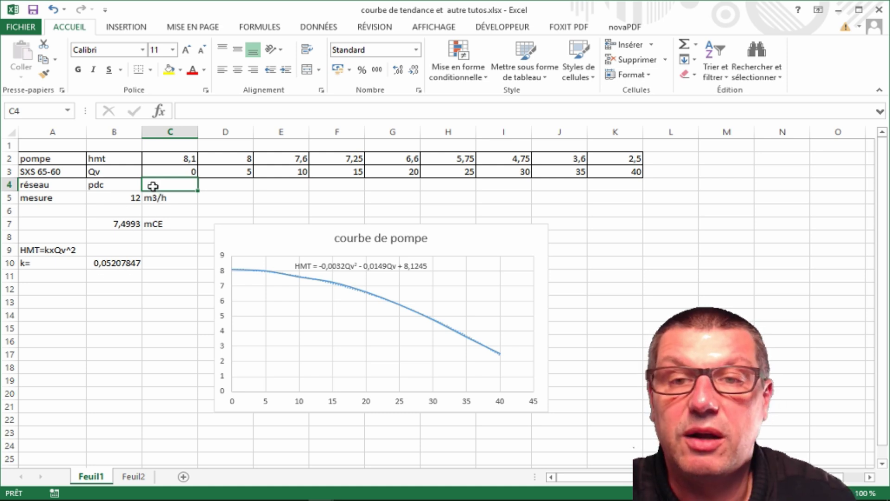
Enter =B10*C3^2 in C4 and fill it across into D4
text(=)
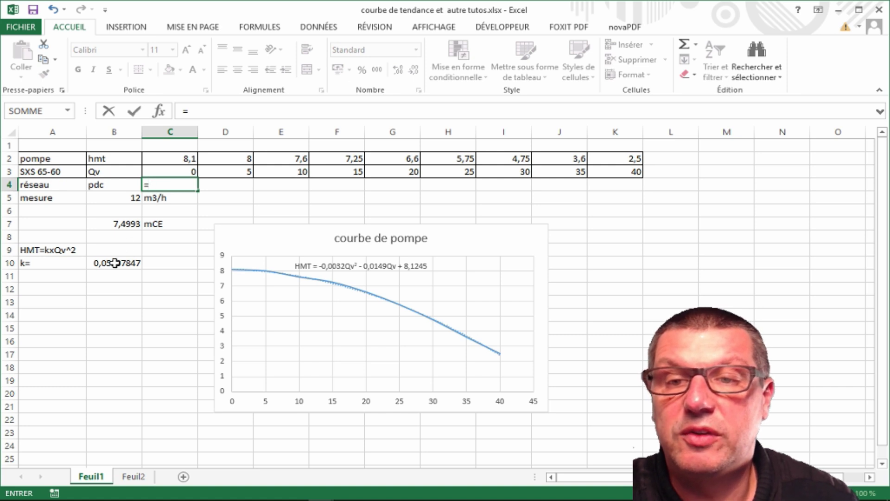
click(115, 263)
text(*)
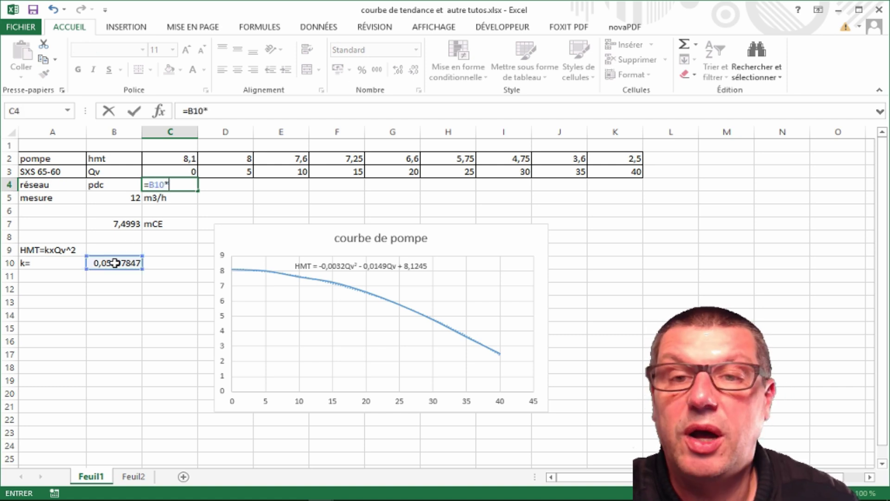
click(155, 173)
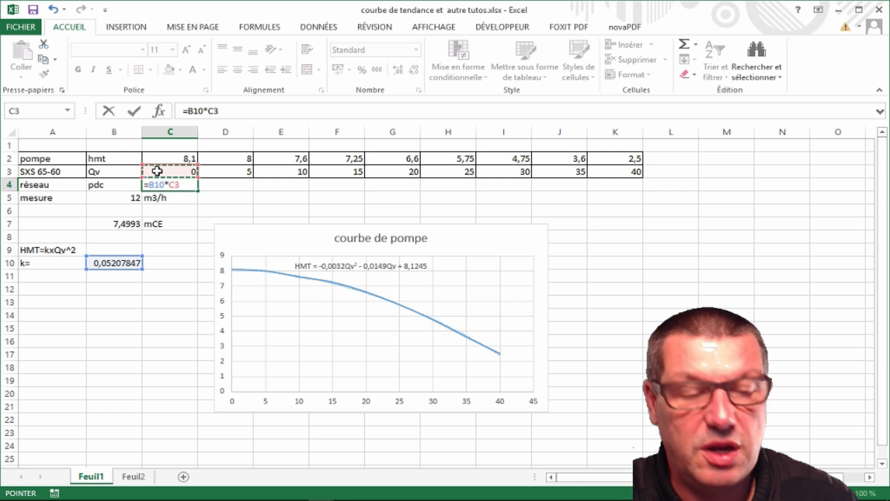
text(^2)
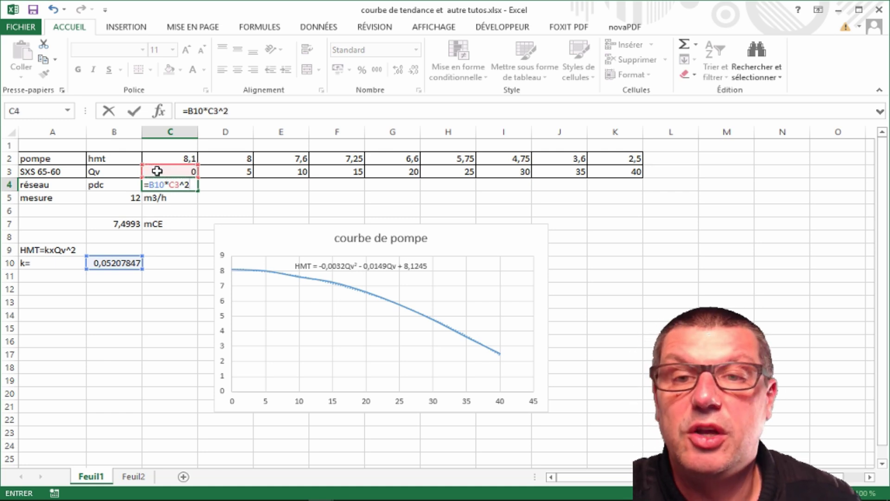
key(Return)
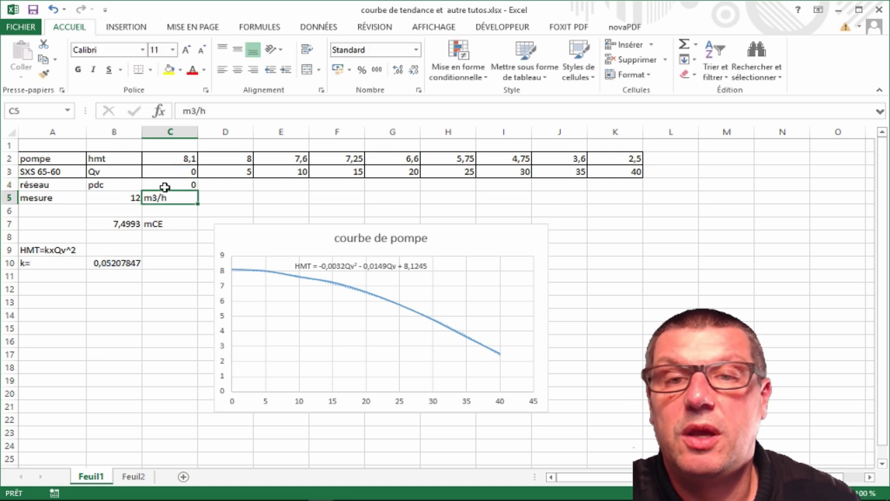
click(165, 184)
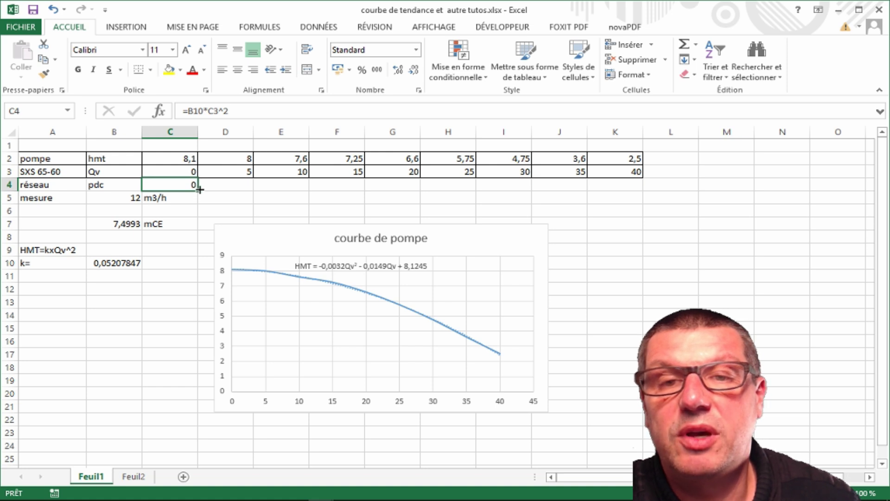
drag(198, 190, 254, 189)
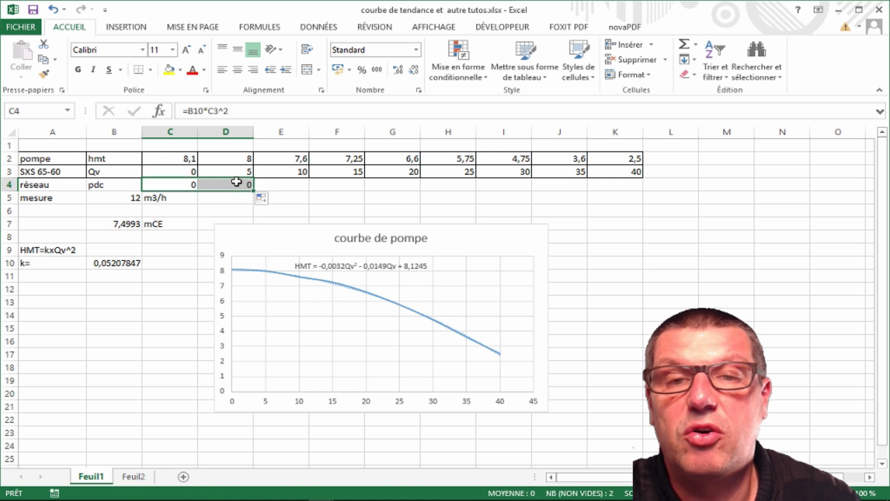
click(178, 185)
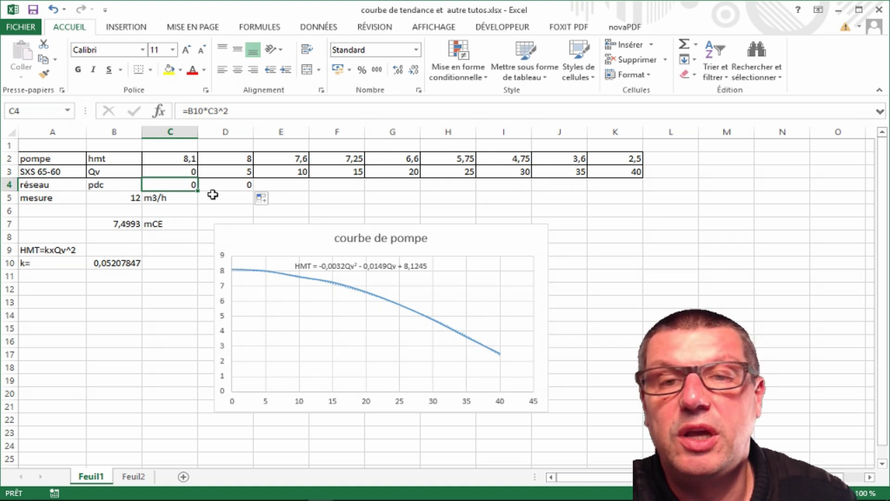
Change C4's k reference to $B$10 and fill the loss formula from C4 to K4
click(227, 184)
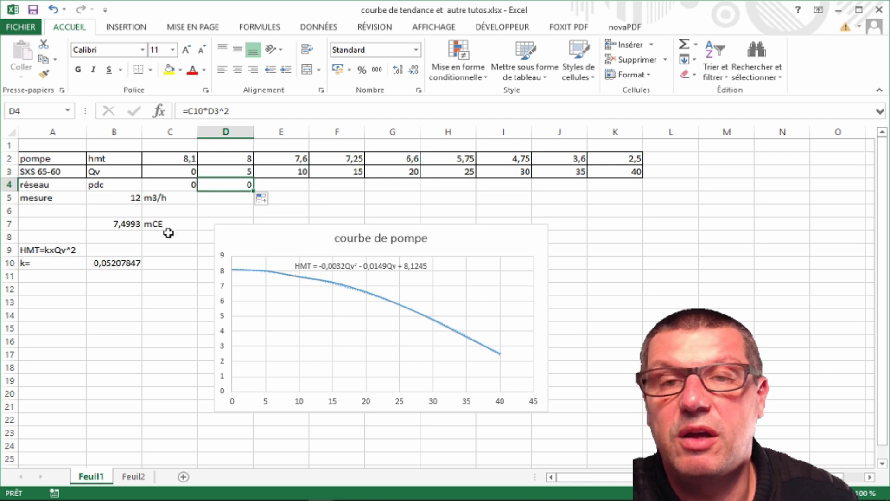
click(175, 183)
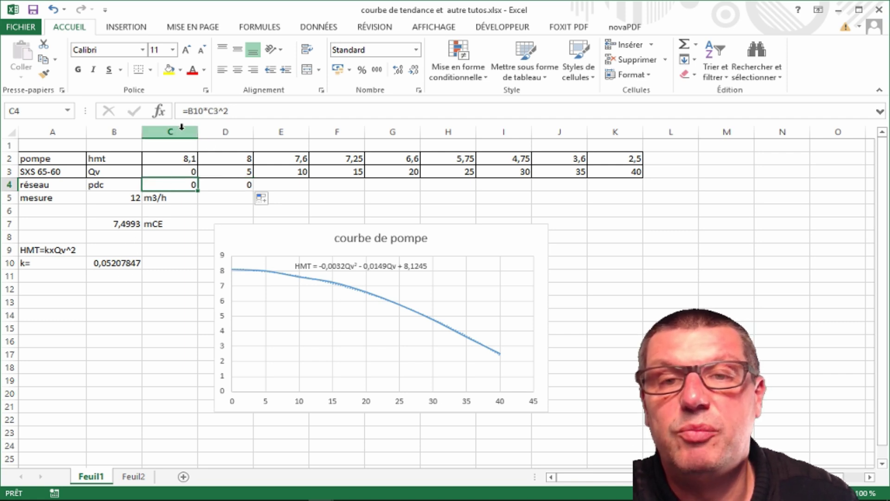
click(197, 112)
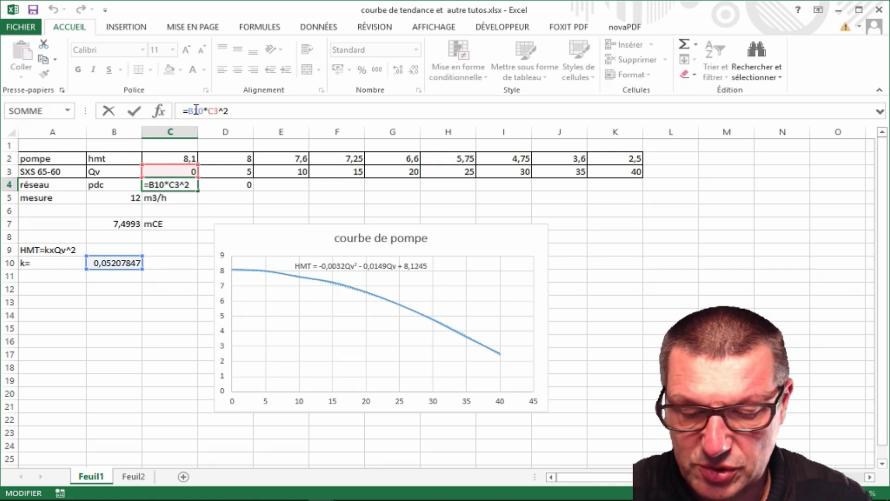
key(F4)
key(Return)
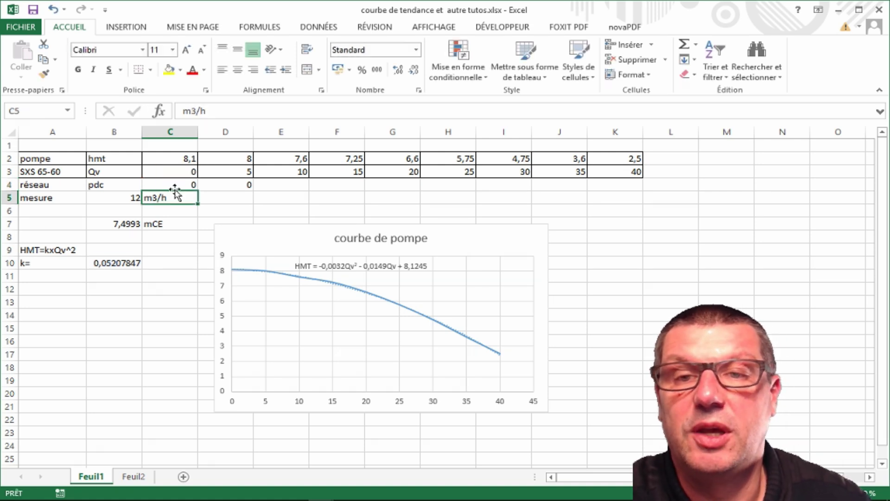
click(175, 184)
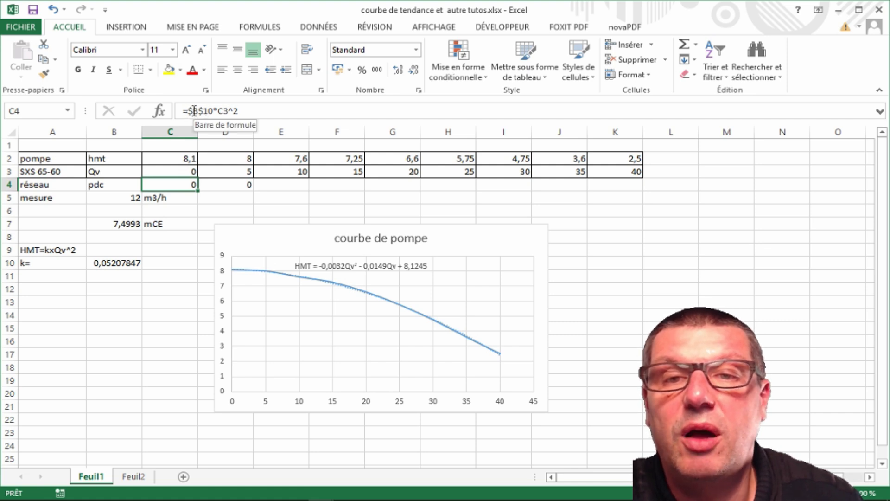
drag(198, 190, 628, 191)
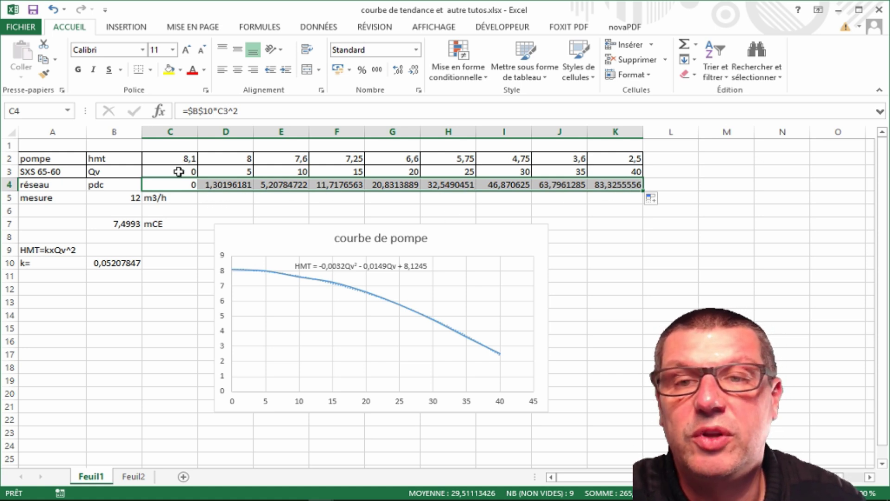
click(602, 275)
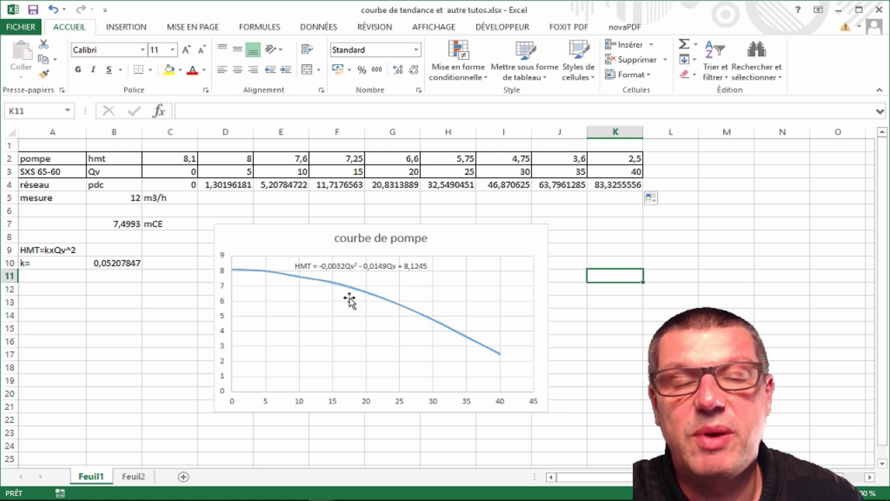
Open Sélectionner des données for the pump curve chart and add a new 'courbe de réseau' series
click(286, 239)
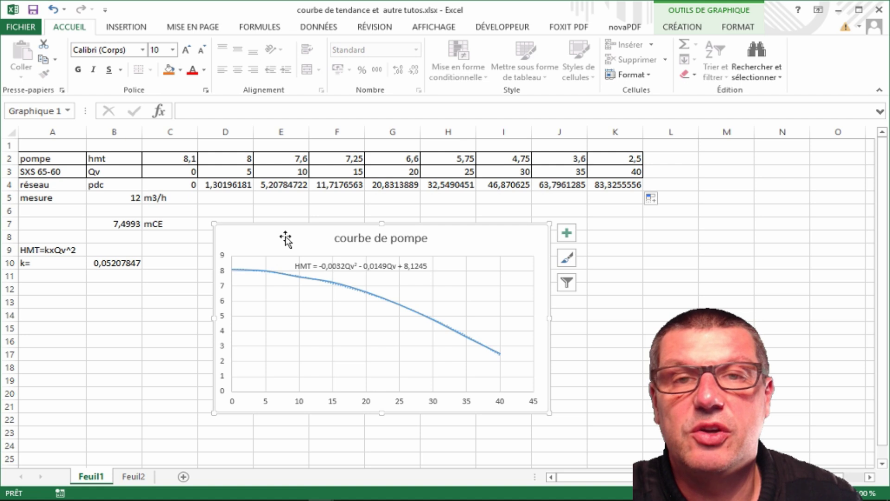
right_click(285, 236)
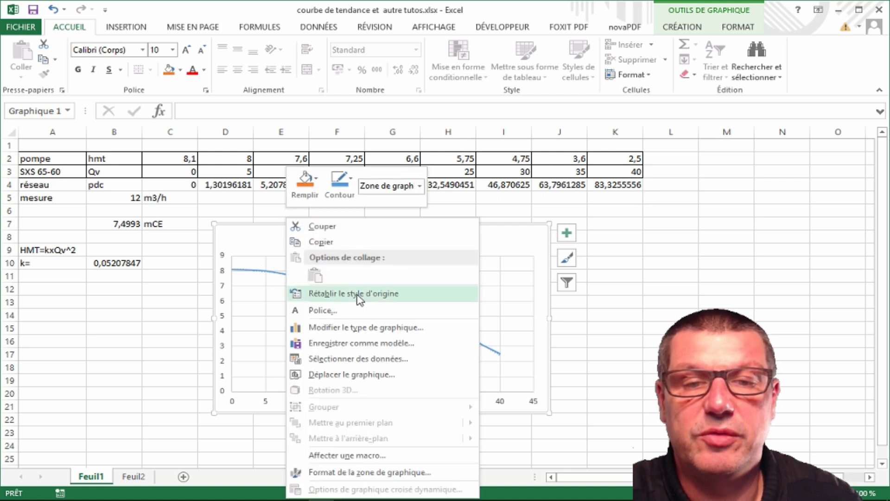
click(355, 365)
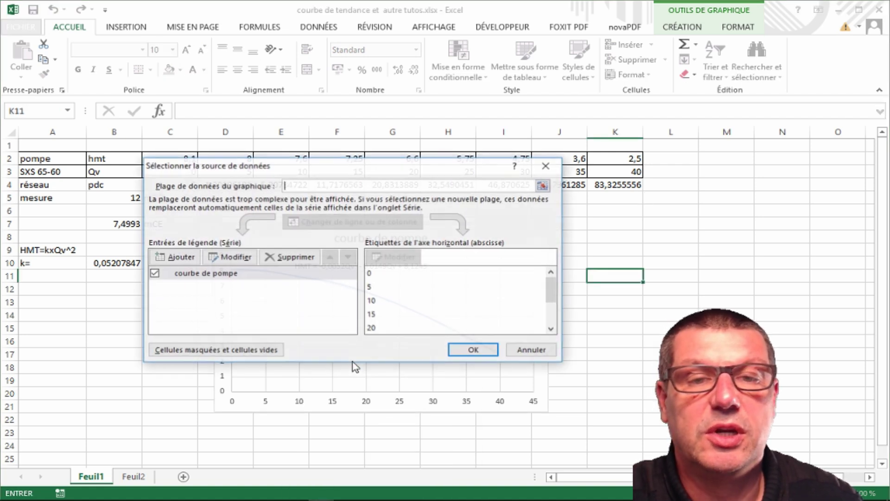
click(181, 256)
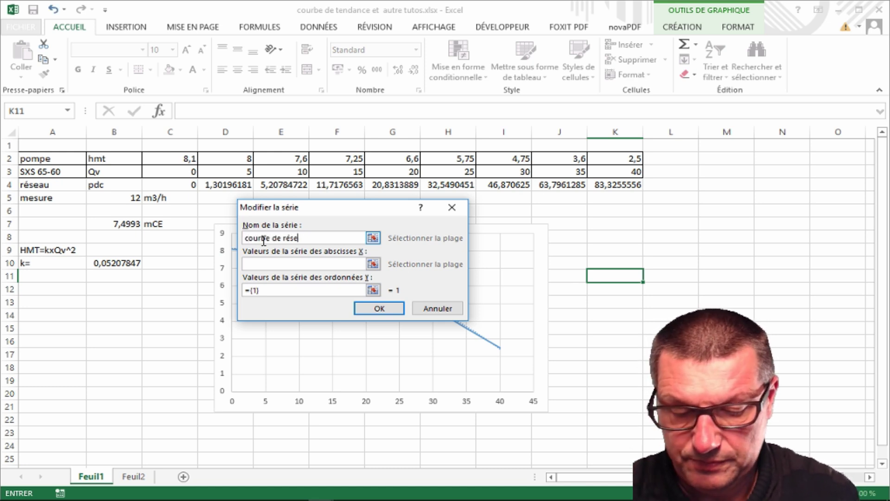
click(273, 265)
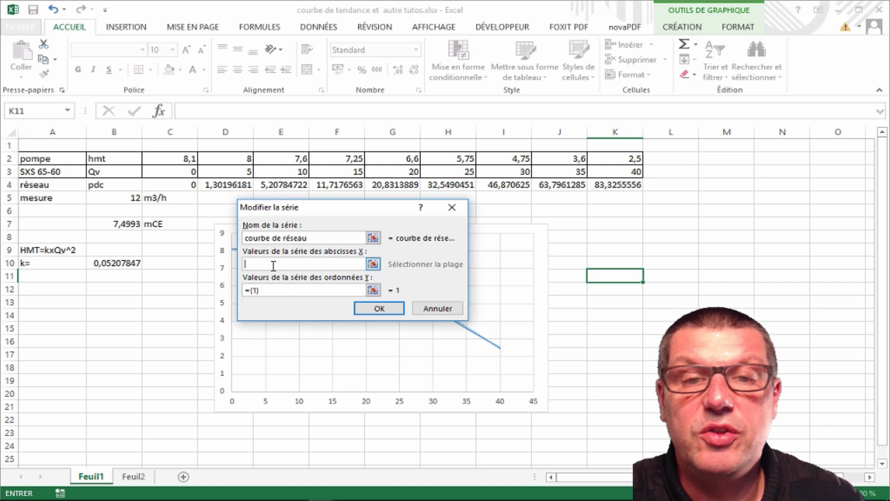
Set the new series' X values to Qv C3:K3 and Y values to losses C4:K4
drag(150, 174, 599, 172)
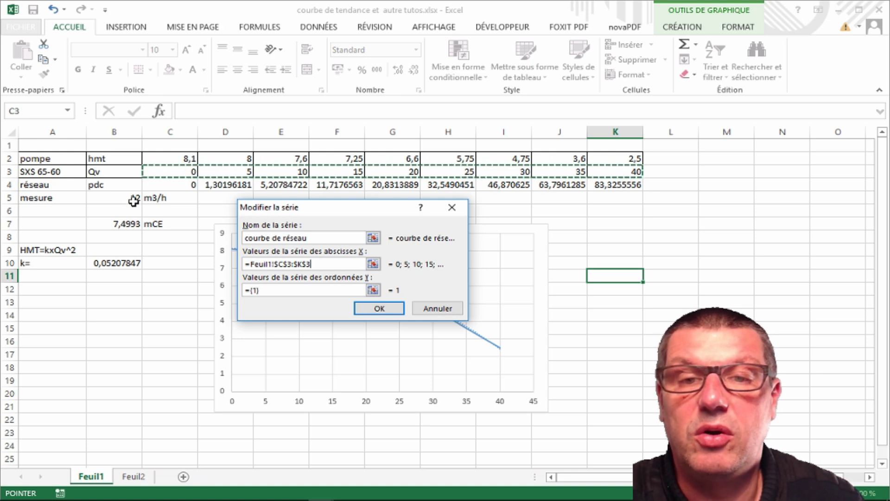
drag(269, 289, 232, 295)
key(BackSpace)
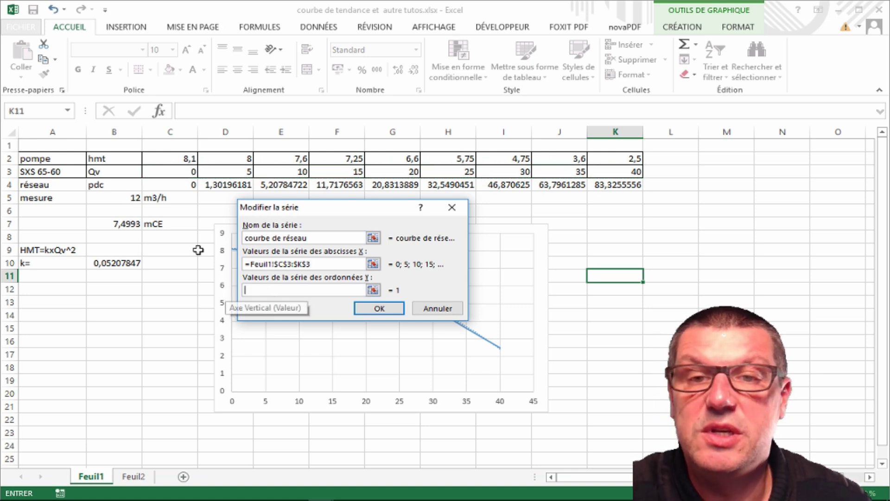
drag(149, 186, 602, 186)
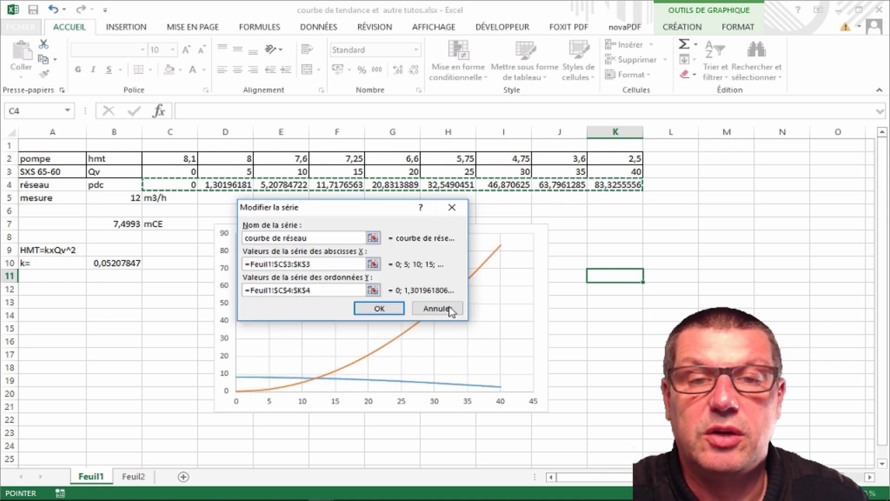
click(379, 309)
click(473, 353)
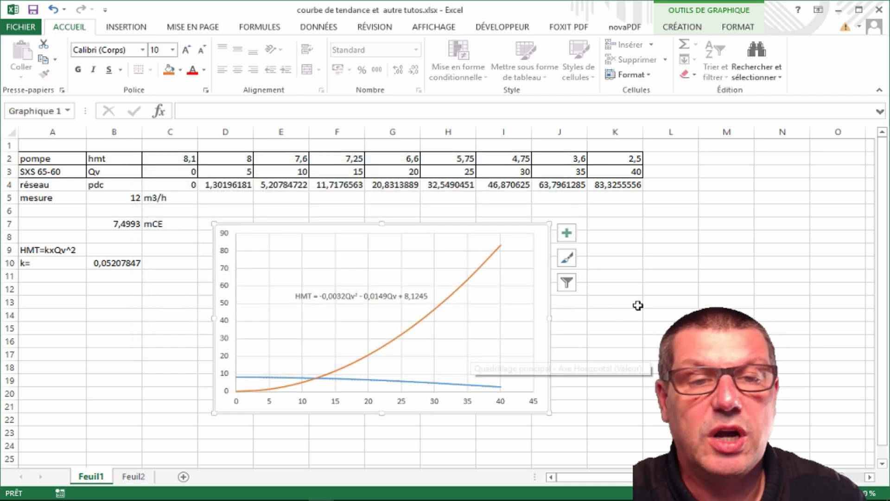
Move the trendline equation label to the lower right of the plot area
scroll(637, 305, down, 1)
click(368, 259)
drag(335, 250, 445, 325)
click(347, 246)
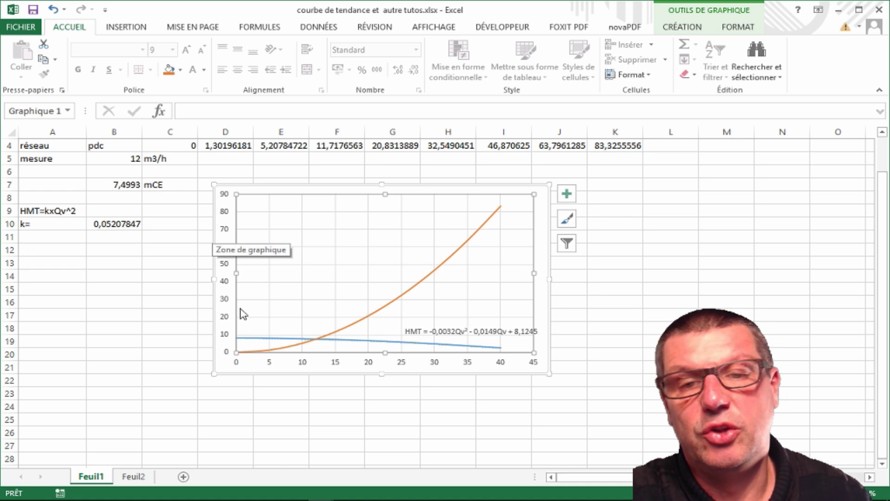